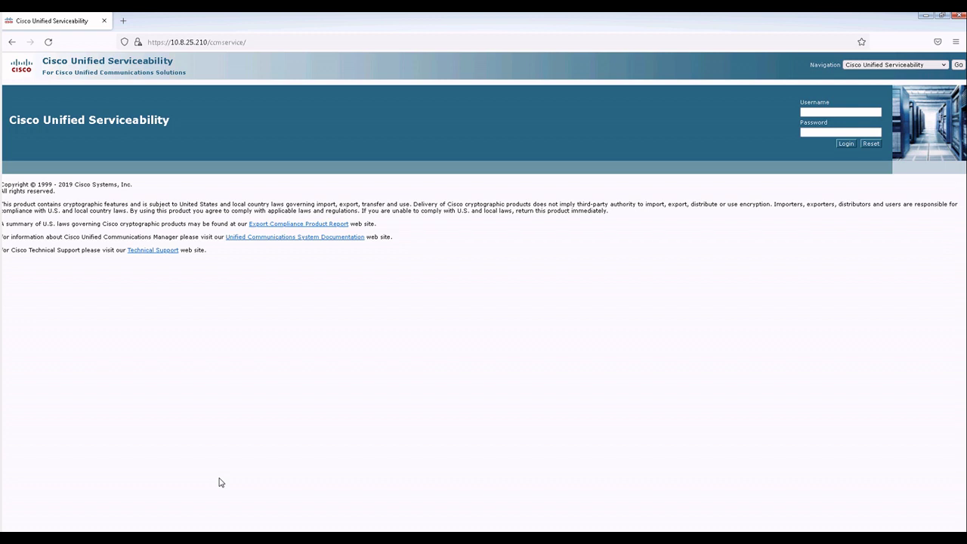
Log in to Cisco Unified Serviceability with the saved credentials and open Tools > Service Activation.
{"action": "left_click", "coordinate": [886, 67]}
{"action": "left_click", "coordinate": [888, 107]}
{"action": "left_click", "coordinate": [838, 112]}
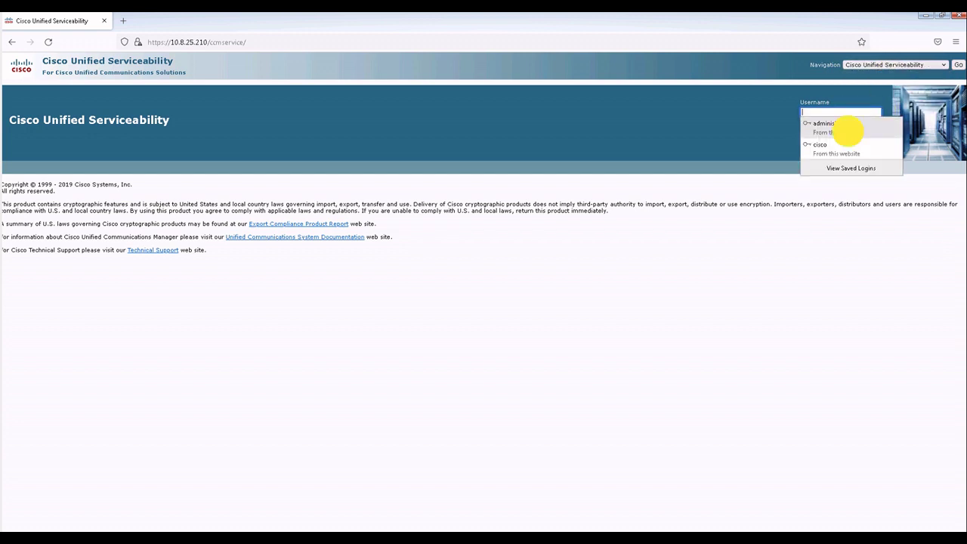
{"action": "left_click", "coordinate": [840, 126]}
{"action": "left_click", "coordinate": [846, 143]}
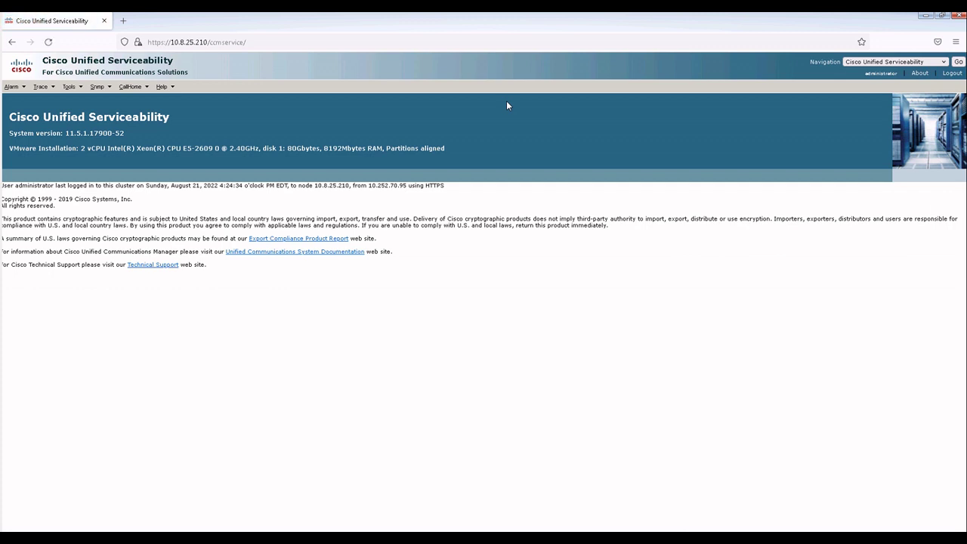
{"action": "left_click", "coordinate": [83, 105]}
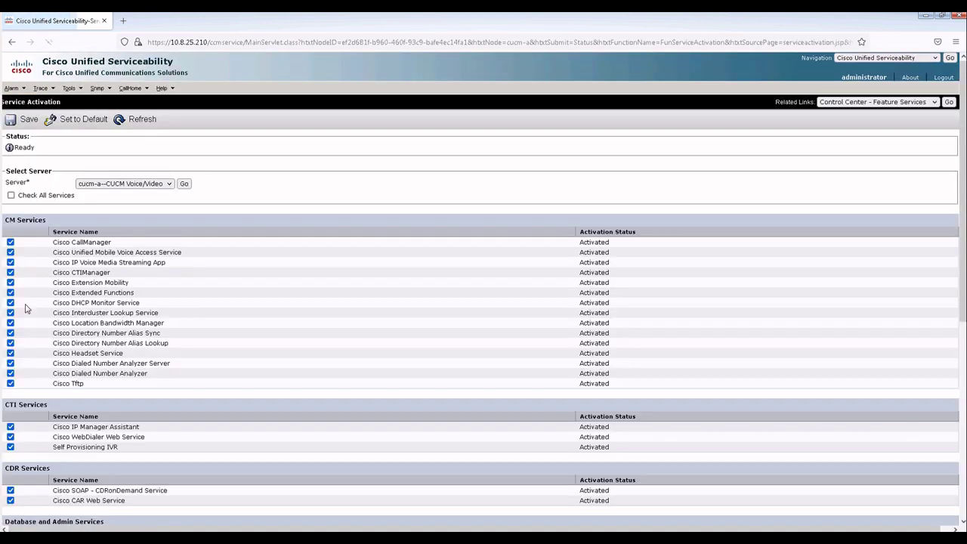
Review the fully activated CM, CTI and CDR services, then select Cisco Unified OS Administration in Navigation.
{"action": "scroll", "coordinate": [565, 282], "scroll_direction": "down", "scroll_amount": 3}
{"action": "left_click_drag", "start_coordinate": [590, 149], "coordinate": [600, 280]}
{"action": "left_click", "coordinate": [650, 243]}
{"action": "scroll", "coordinate": [509, 416], "scroll_direction": "down", "scroll_amount": 3}
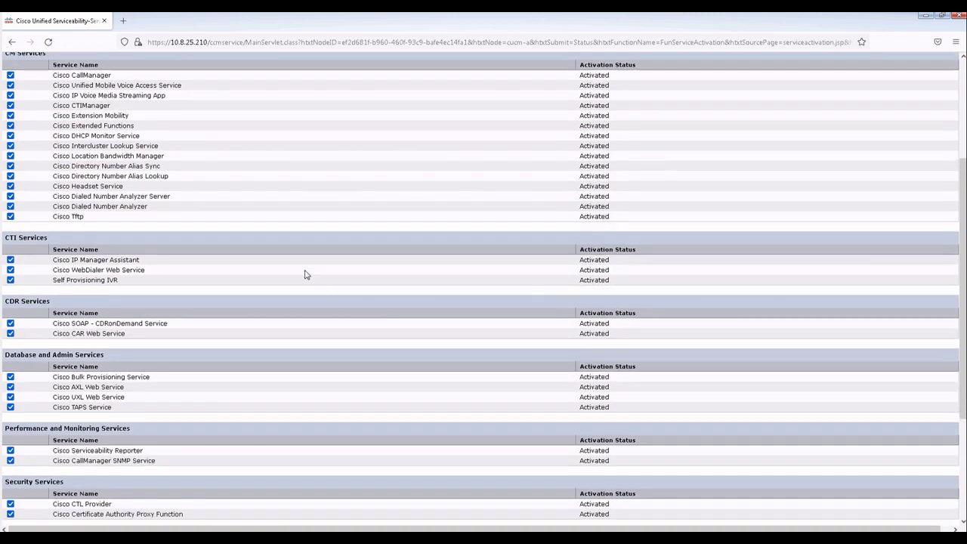
{"action": "scroll", "coordinate": [191, 215], "scroll_direction": "up", "scroll_amount": 2}
{"action": "scroll", "coordinate": [212, 194], "scroll_direction": "up", "scroll_amount": 4}
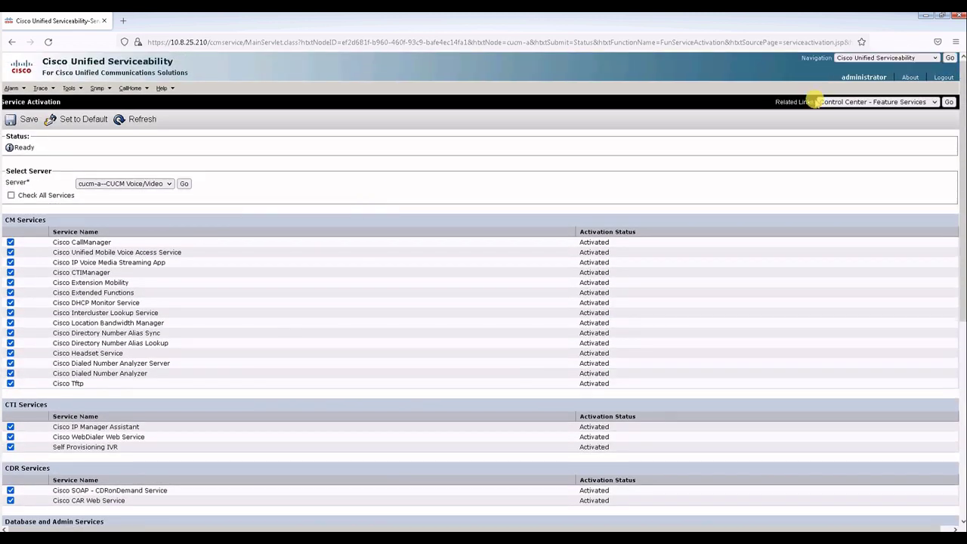
{"action": "left_click", "coordinate": [839, 61]}
{"action": "left_click", "coordinate": [883, 106]}
Log in to OS Administration with the saved credentials and open Security > Certificate Management.
{"action": "left_click", "coordinate": [948, 59]}
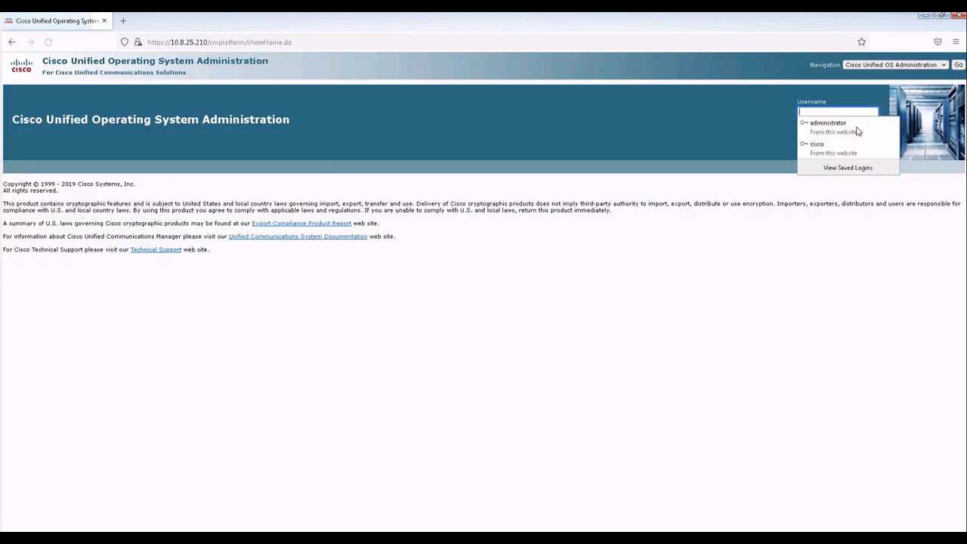
{"action": "left_click", "coordinate": [828, 134]}
{"action": "left_click", "coordinate": [839, 143]}
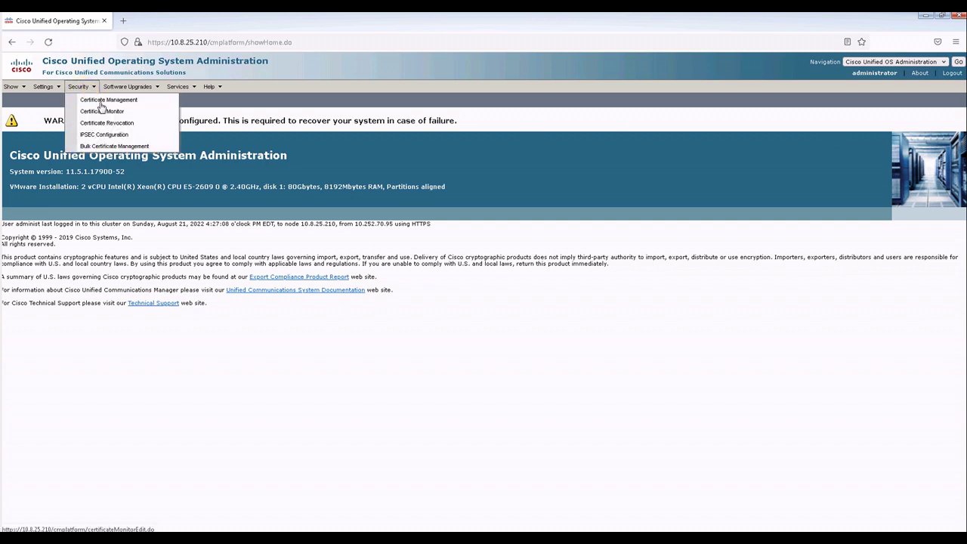
{"action": "left_click", "coordinate": [101, 104]}
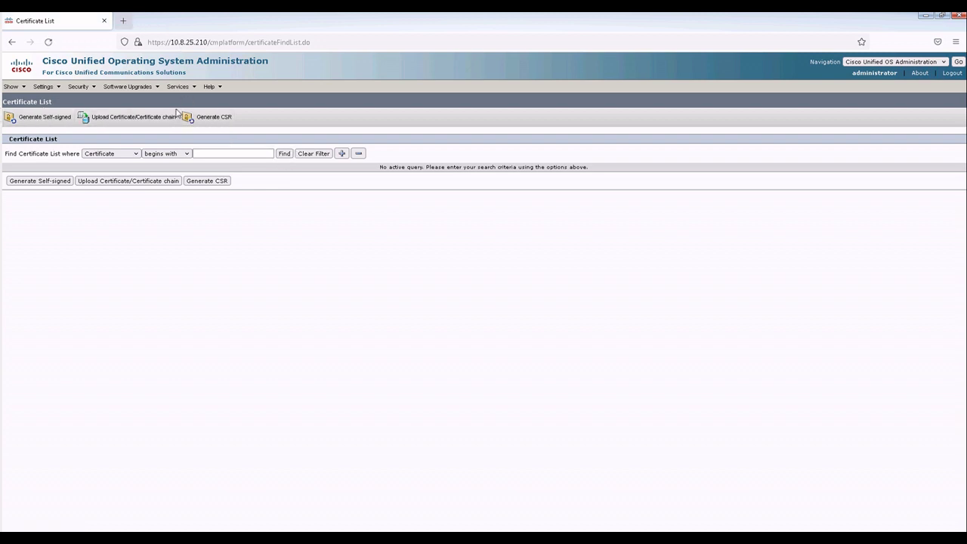
List all 28 installed certificates with an empty filter and inspect the CallManager entry.
{"action": "left_click", "coordinate": [281, 154]}
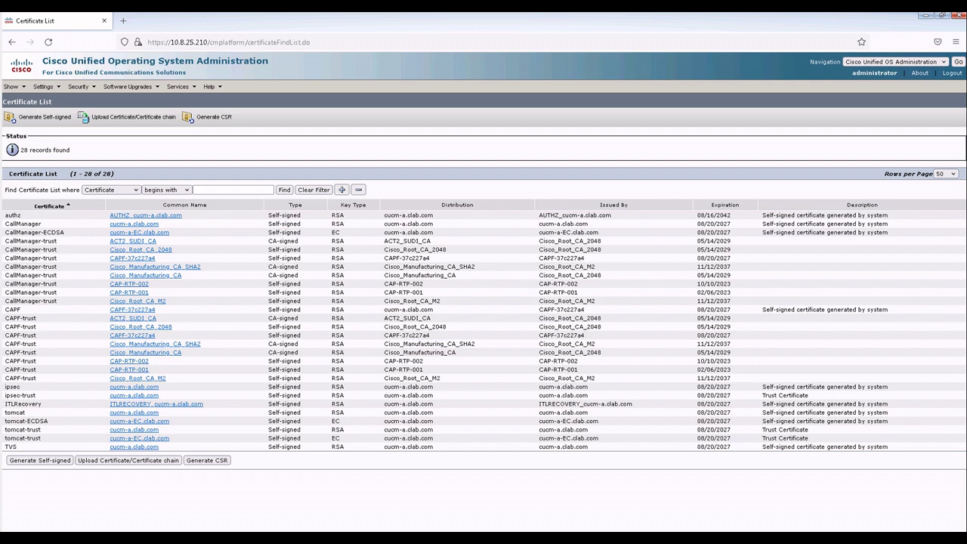
{"action": "double_click", "coordinate": [22, 224]}
{"action": "left_click", "coordinate": [15, 412]}
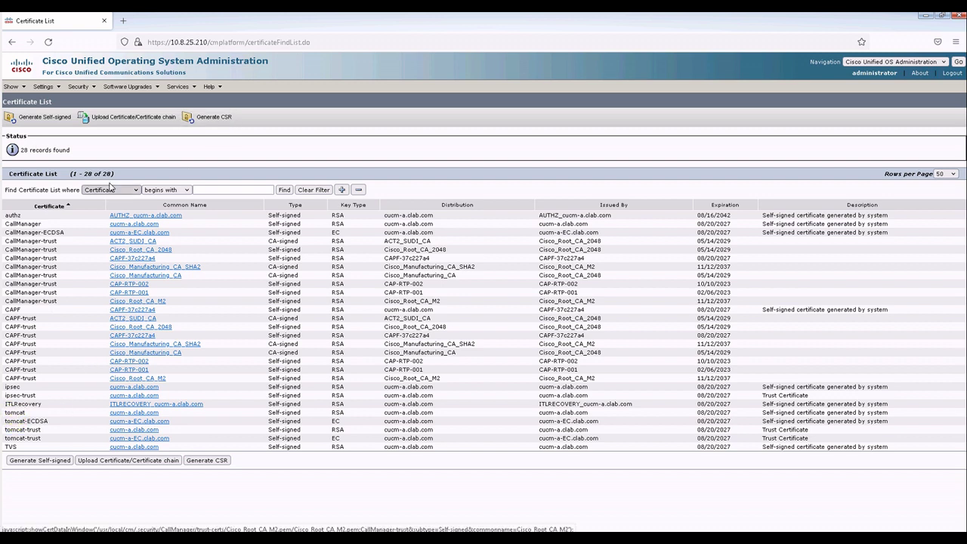
In a new tab, go to the certsrv site at 10.8.25.190 and sign in.
{"action": "left_click", "coordinate": [123, 20]}
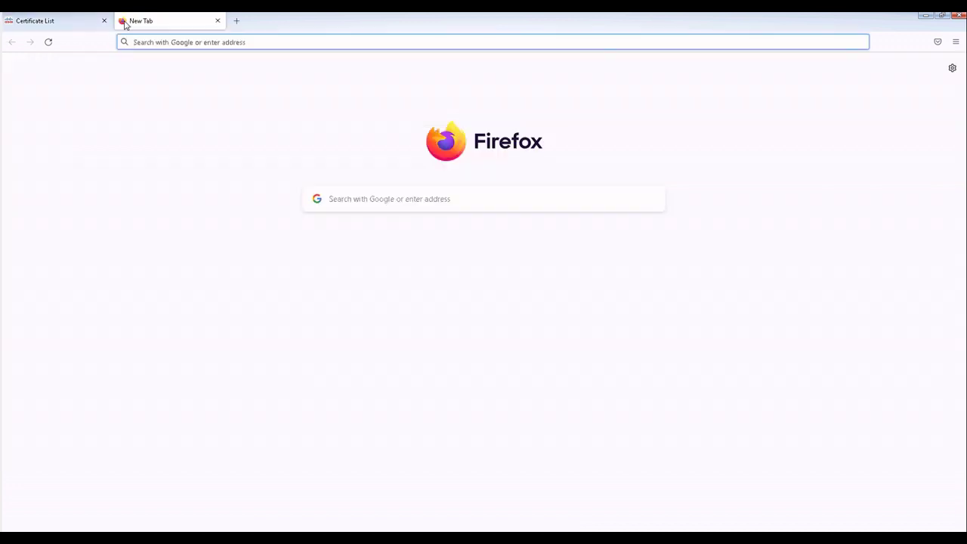
{"action": "type", "text": "10.8.25.19"}
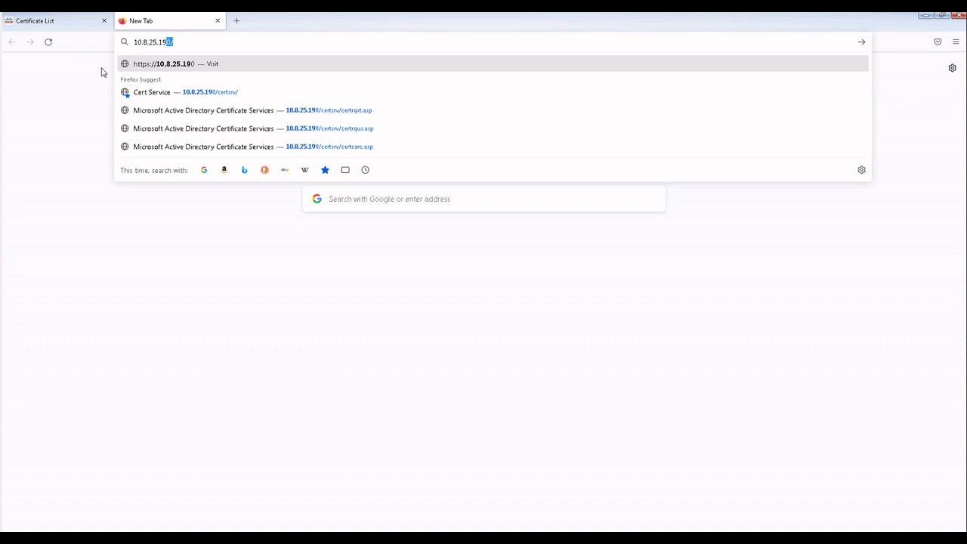
{"action": "left_click", "coordinate": [151, 92]}
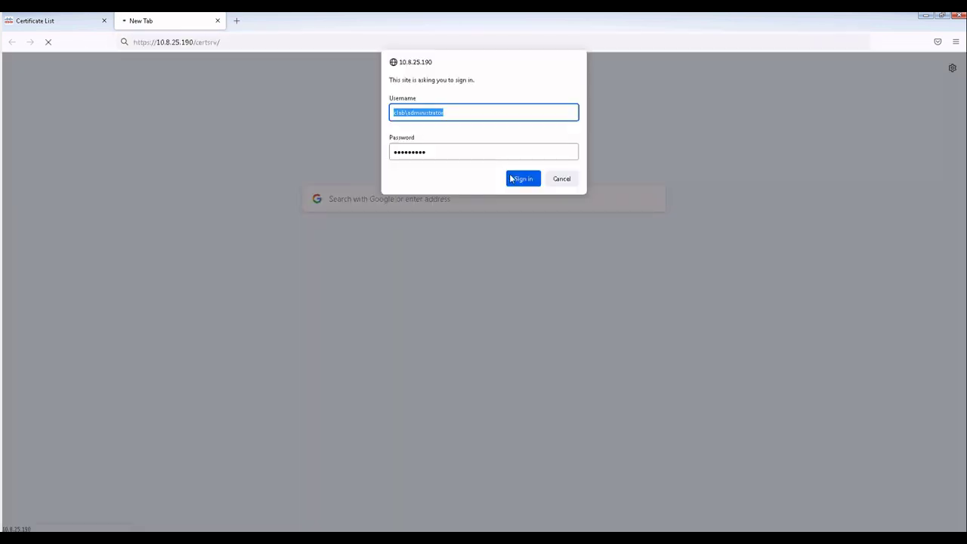
{"action": "left_click", "coordinate": [510, 178]}
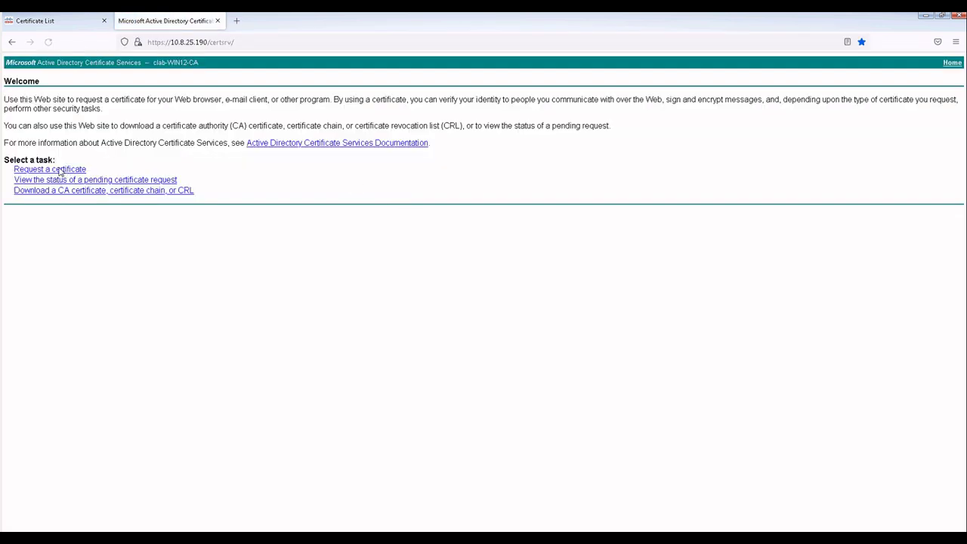
Download the clab-WIN12-CA certificate chain and save it to Downloads as root_cert.
{"action": "left_click", "coordinate": [57, 189]}
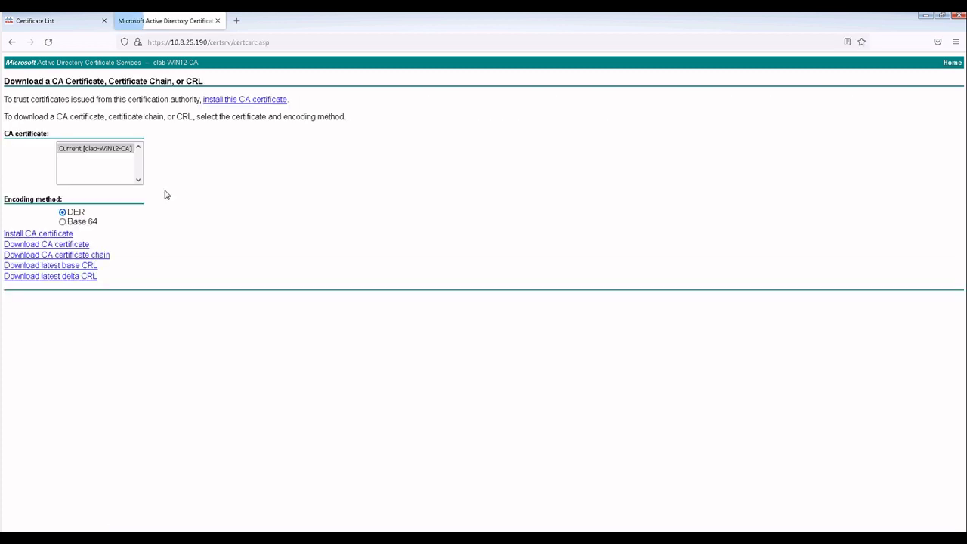
{"action": "left_click", "coordinate": [34, 235]}
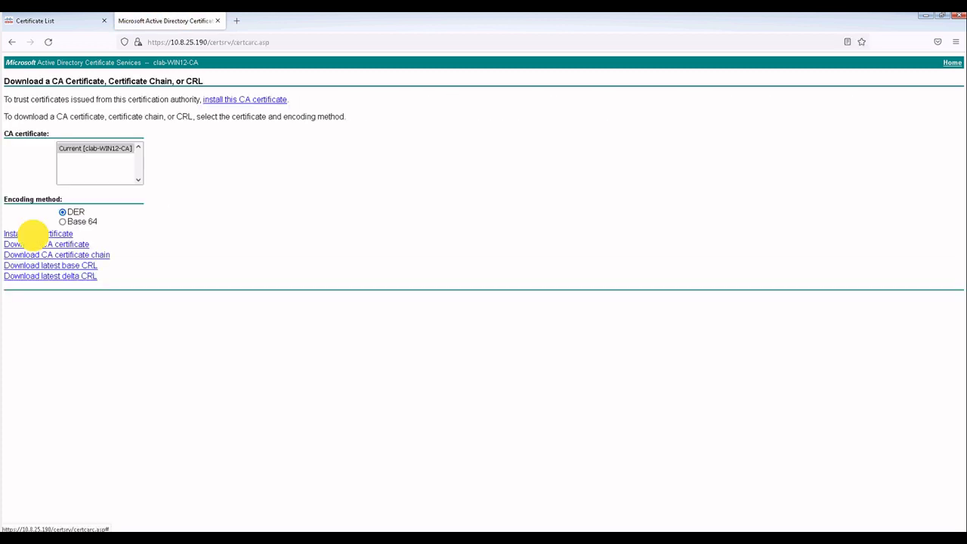
{"action": "left_click", "coordinate": [110, 254]}
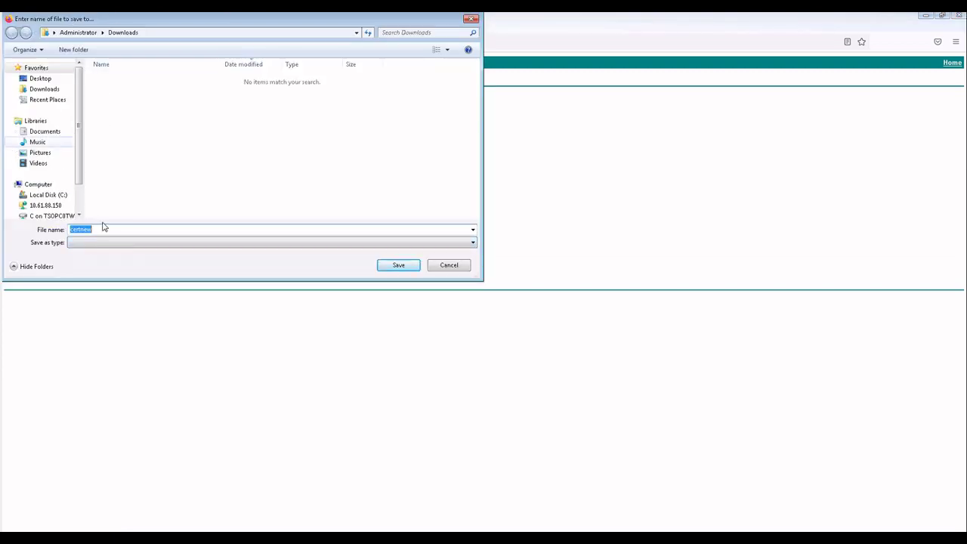
{"action": "left_click", "coordinate": [95, 231]}
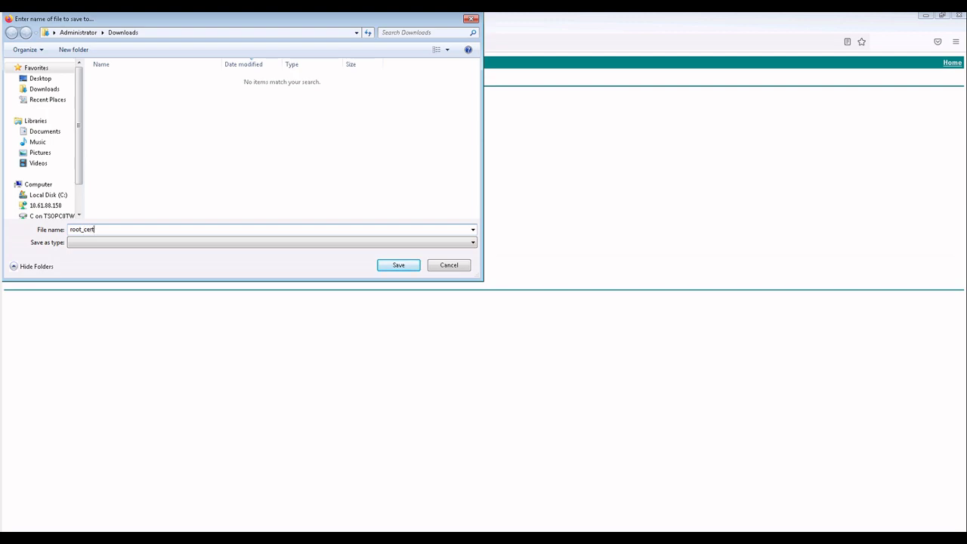
{"action": "left_click", "coordinate": [398, 264]}
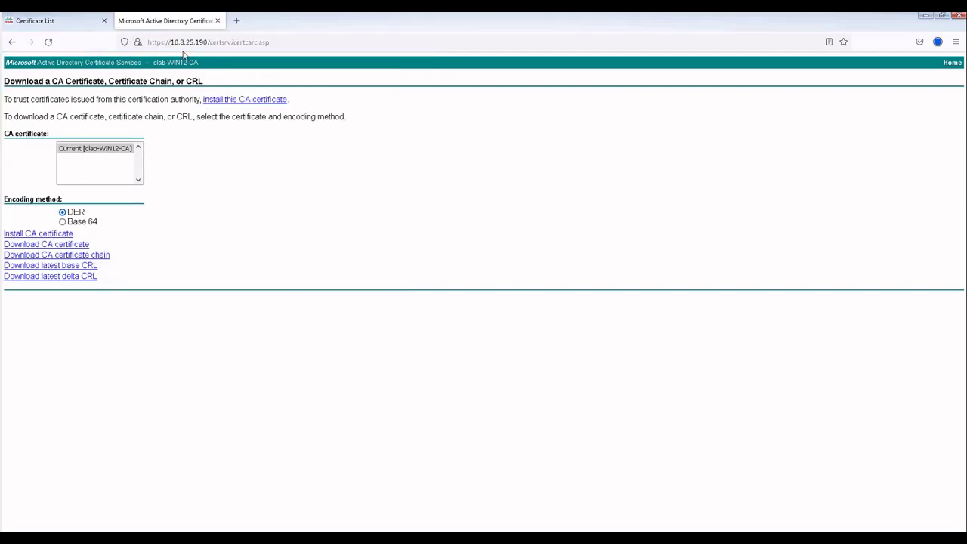
Upload root_cert as a tomcat-trust certificate.
{"action": "left_click", "coordinate": [42, 21]}
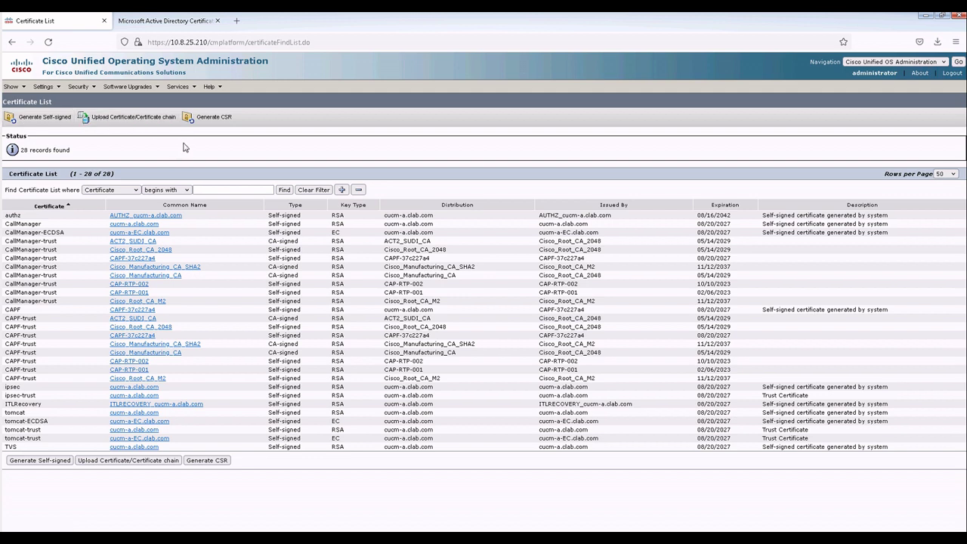
{"action": "left_click", "coordinate": [132, 118]}
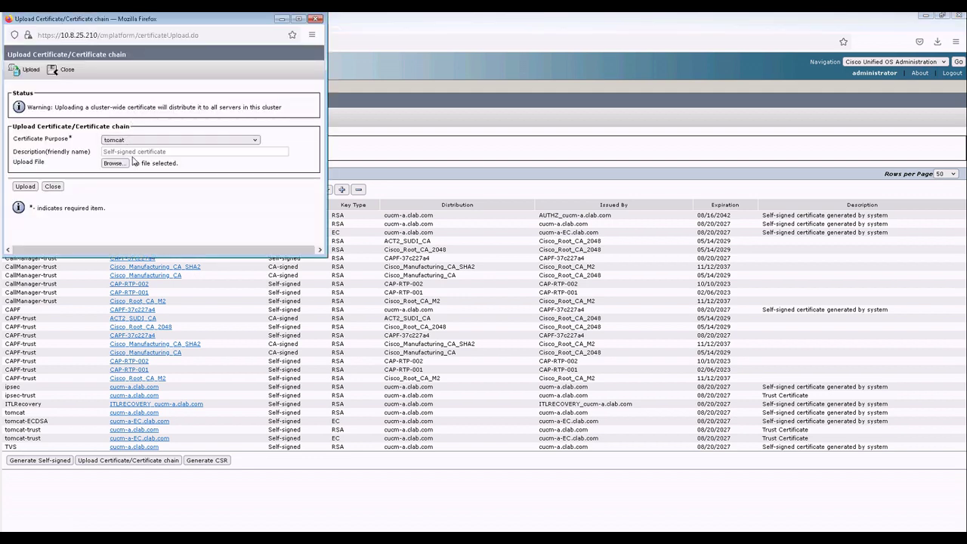
{"action": "left_click", "coordinate": [137, 140]}
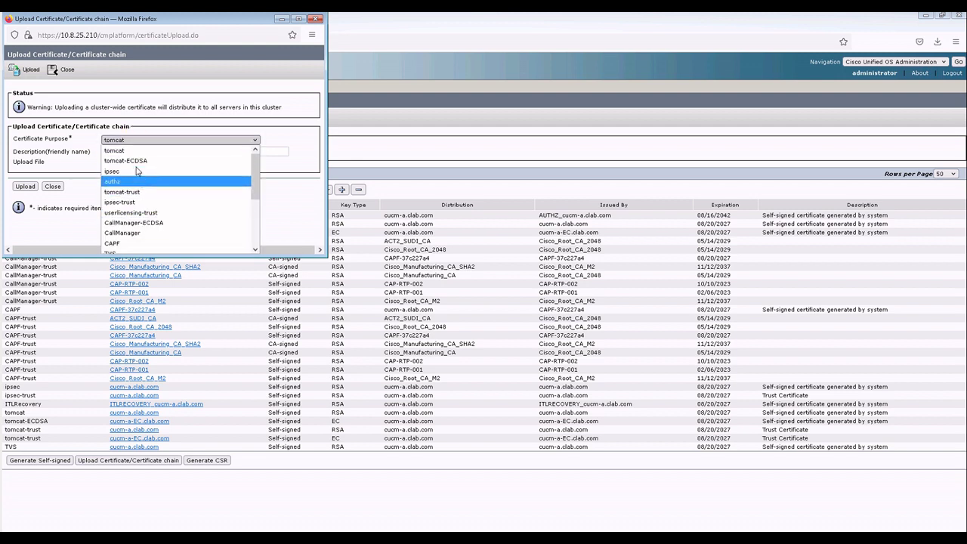
{"action": "left_click", "coordinate": [131, 194]}
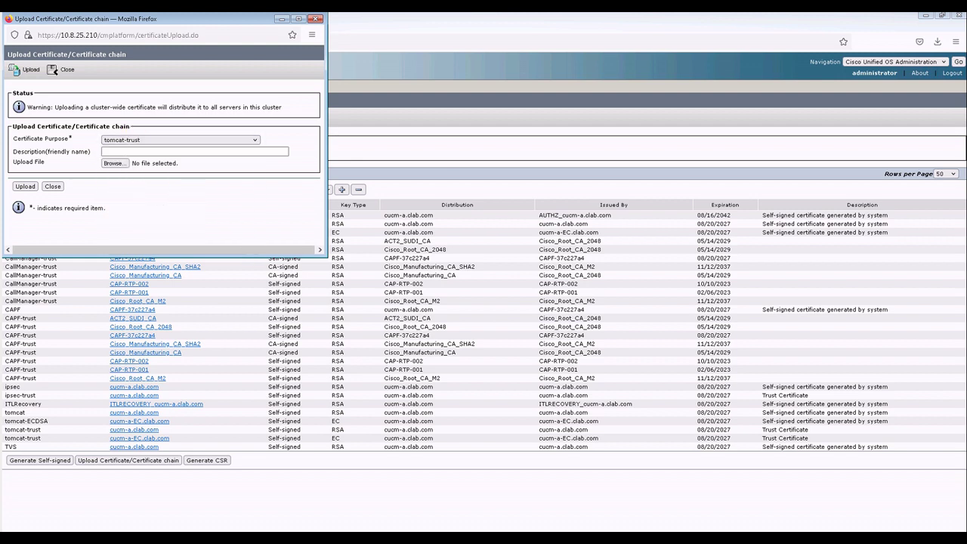
{"action": "left_click", "coordinate": [108, 161]}
{"action": "left_click", "coordinate": [119, 93]}
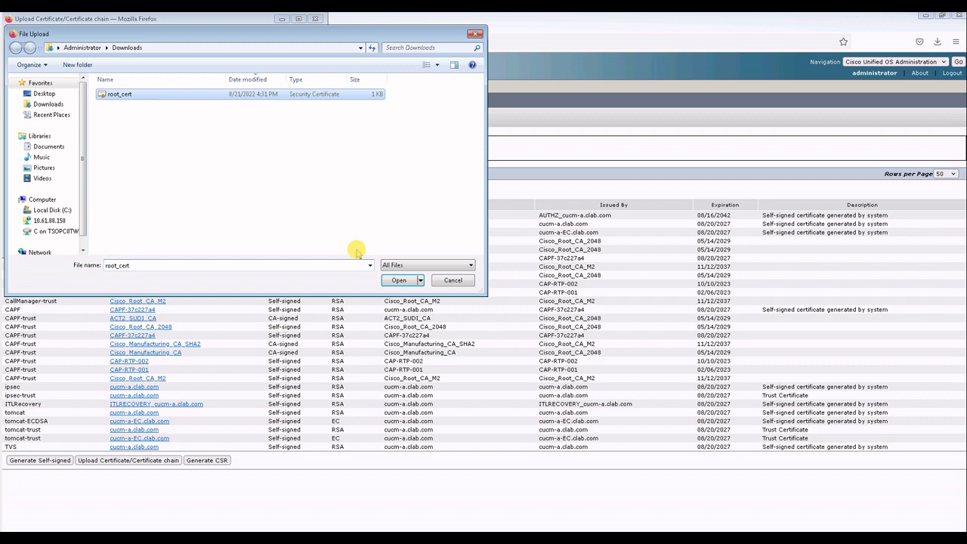
{"action": "left_click", "coordinate": [399, 280]}
{"action": "left_click", "coordinate": [25, 186]}
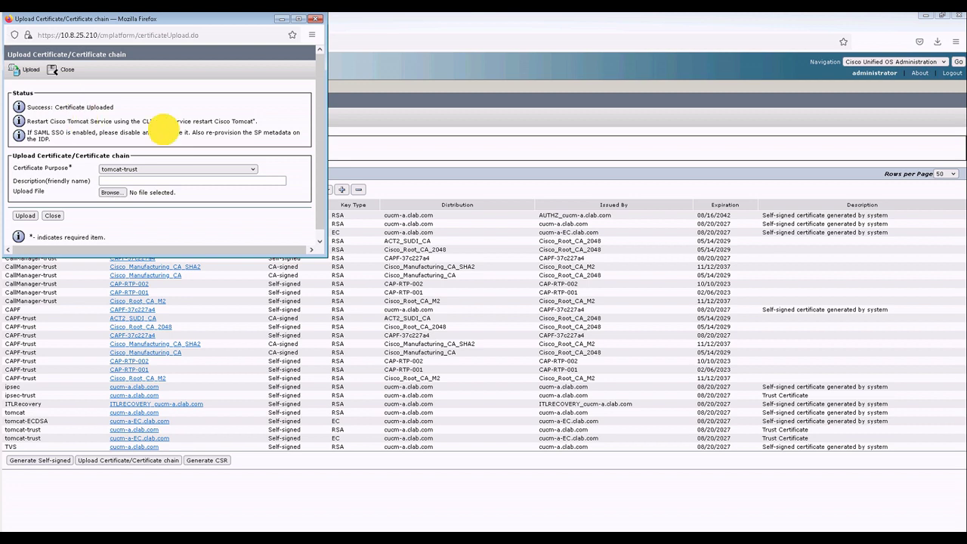
Read the upload status and its Tomcat restart note, then close the upload form.
{"action": "left_click_drag", "start_coordinate": [161, 128], "coordinate": [257, 126]}
{"action": "left_click", "coordinate": [248, 122]}
{"action": "left_click_drag", "start_coordinate": [142, 121], "coordinate": [257, 121]}
{"action": "left_click", "coordinate": [52, 217]}
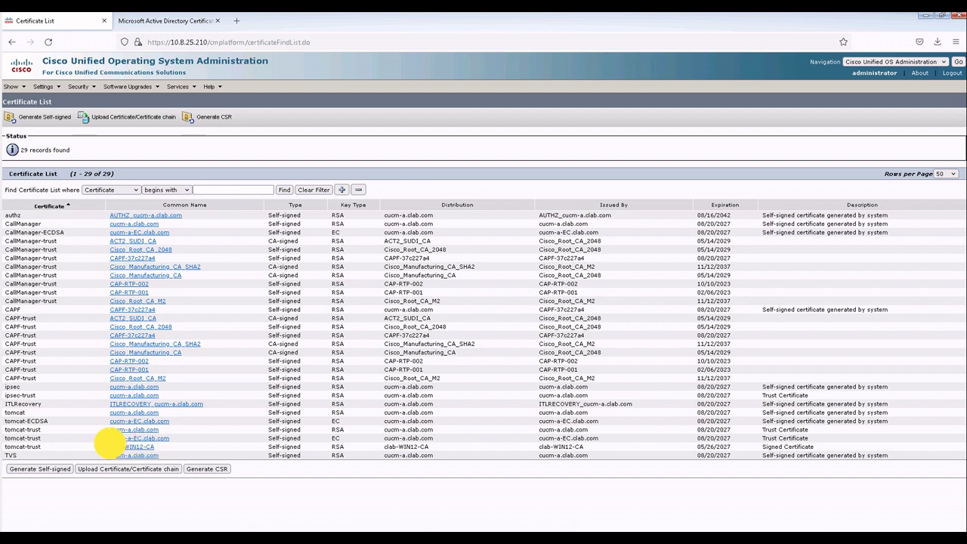
Upload root_cert with the purpose CallManager-trust and close the form after success.
{"action": "left_click_drag", "start_coordinate": [156, 447], "coordinate": [8, 447]}
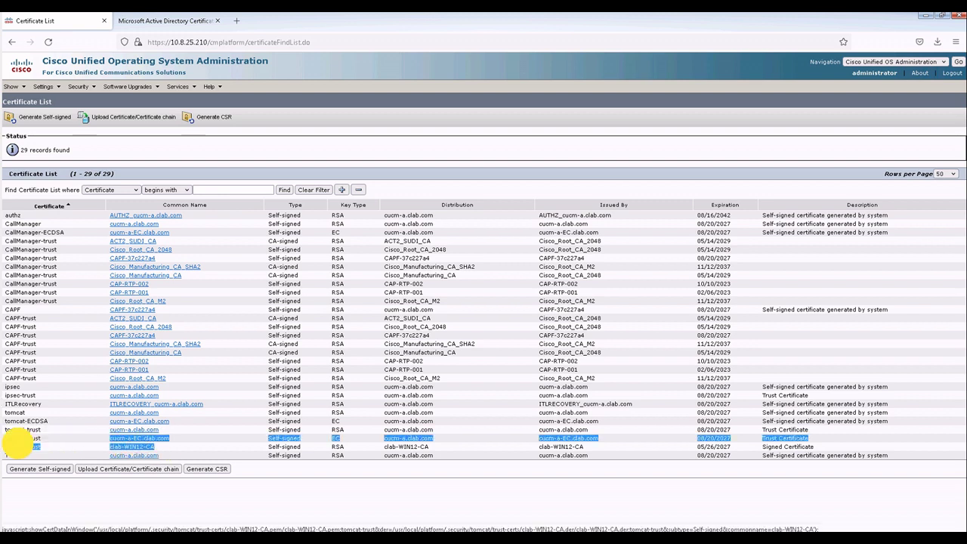
{"action": "left_click", "coordinate": [84, 119]}
{"action": "left_click", "coordinate": [146, 140]}
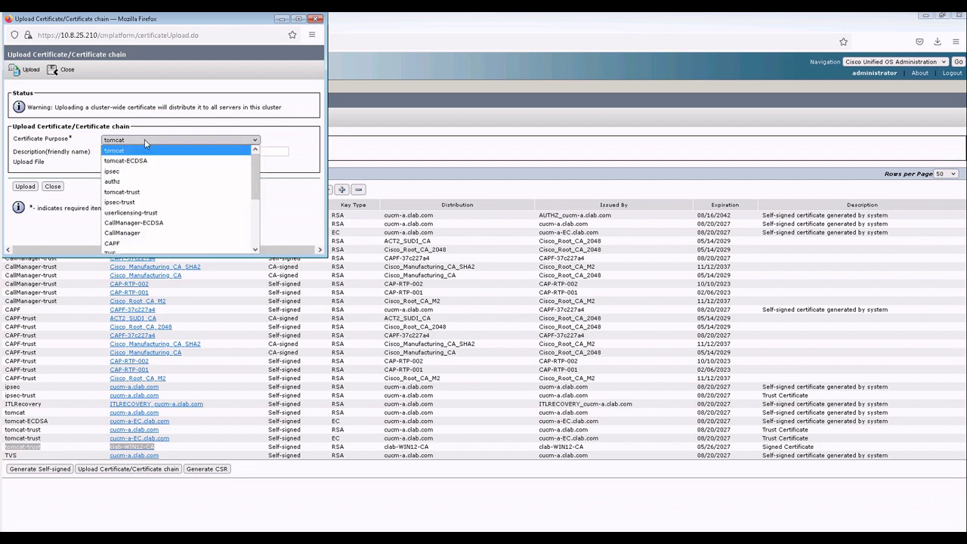
{"action": "scroll", "coordinate": [151, 227], "scroll_direction": "down", "scroll_amount": 2}
{"action": "scroll", "coordinate": [151, 227], "scroll_direction": "down", "scroll_amount": 1}
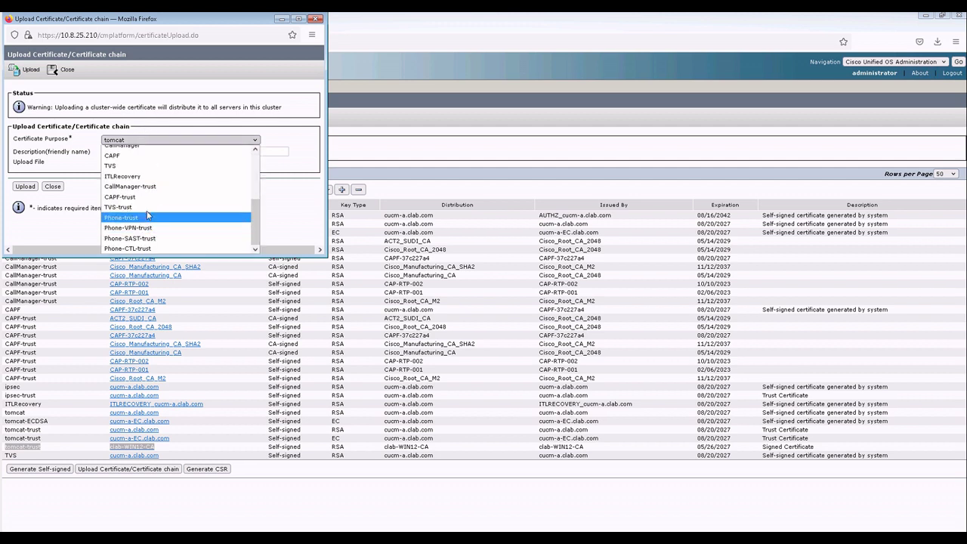
{"action": "left_click_drag", "start_coordinate": [254, 218], "coordinate": [255, 203]}
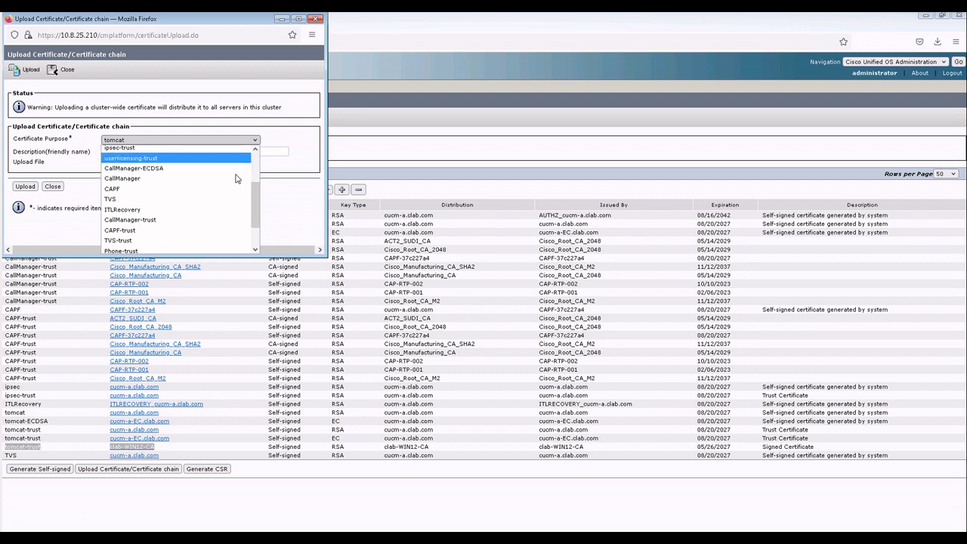
{"action": "left_click", "coordinate": [155, 220]}
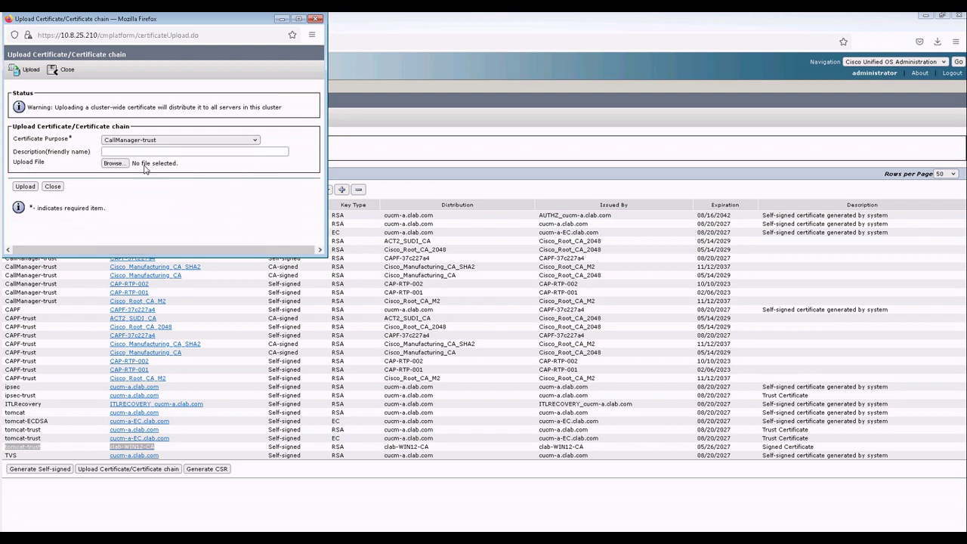
{"action": "left_click", "coordinate": [114, 163]}
{"action": "left_click", "coordinate": [119, 93]}
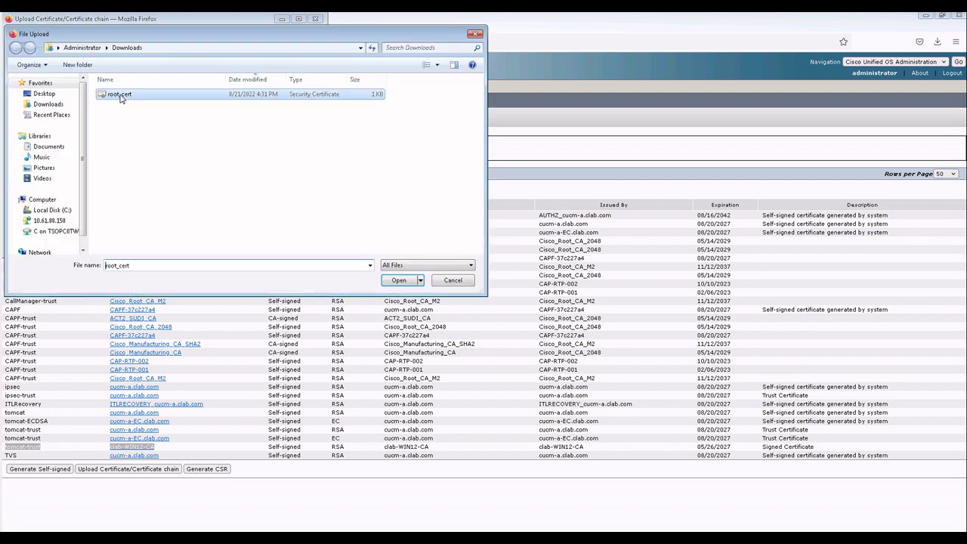
{"action": "left_click", "coordinate": [399, 280]}
{"action": "left_click", "coordinate": [26, 187]}
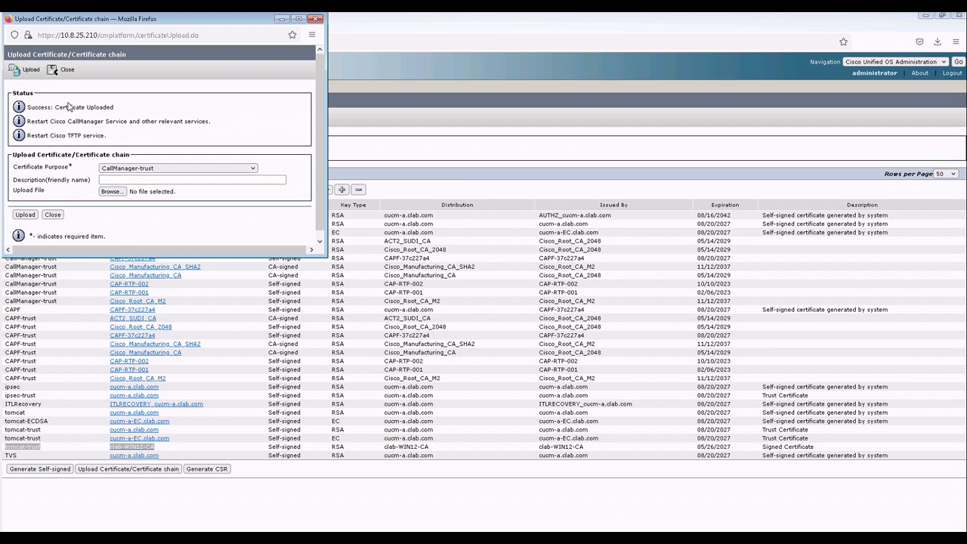
{"action": "left_click", "coordinate": [52, 215]}
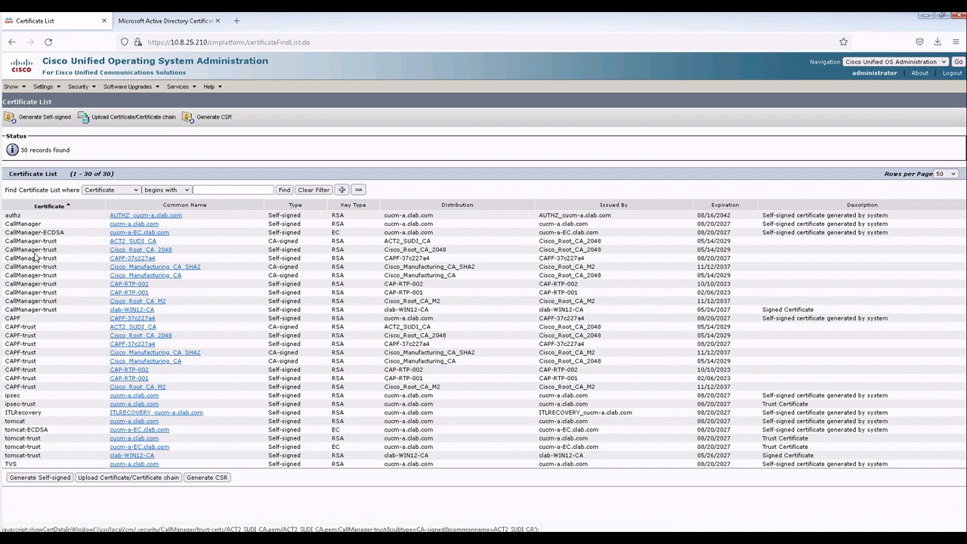
Generate a tomcat CSR for cucm-a.clab.com with default fields and return to the list.
{"action": "left_click_drag", "start_coordinate": [129, 310], "coordinate": [72, 284]}
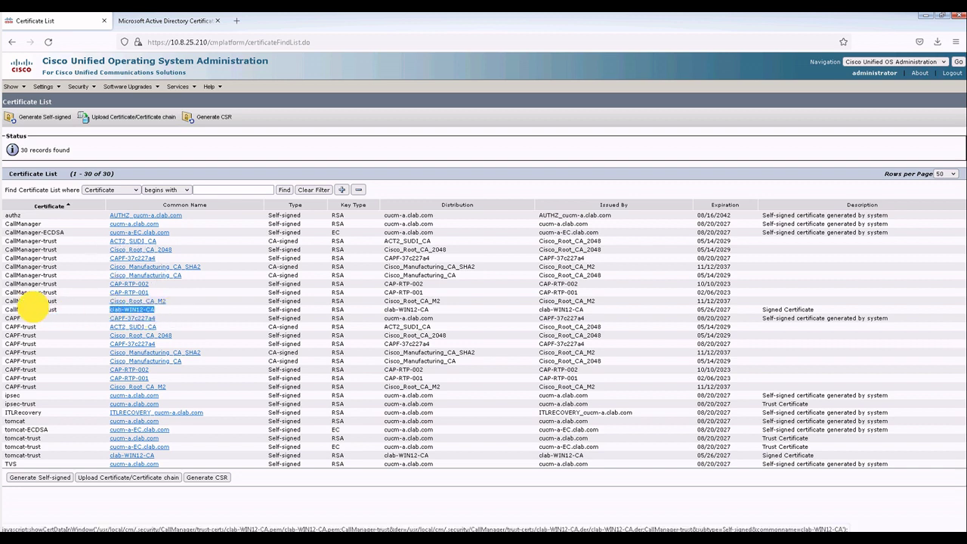
{"action": "left_click", "coordinate": [204, 117]}
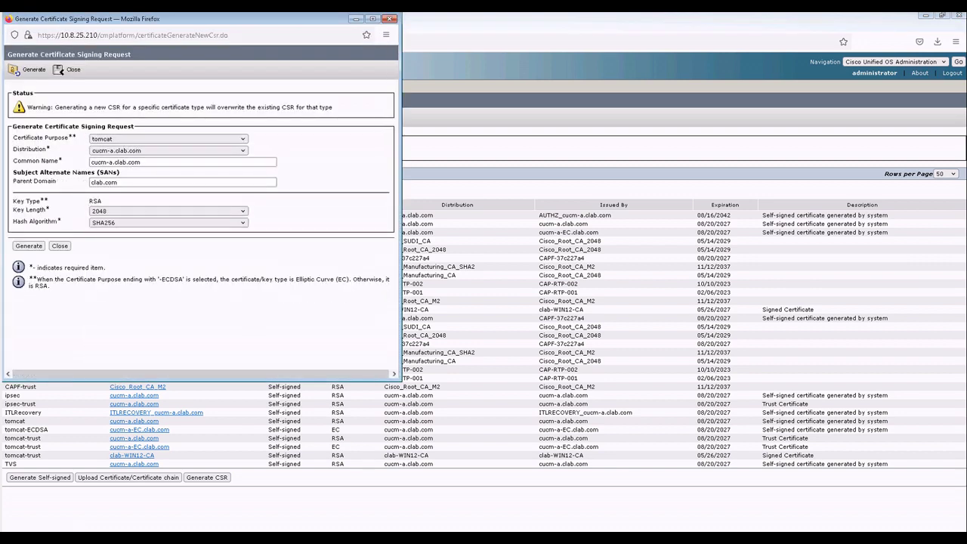
{"action": "left_click", "coordinate": [27, 247]}
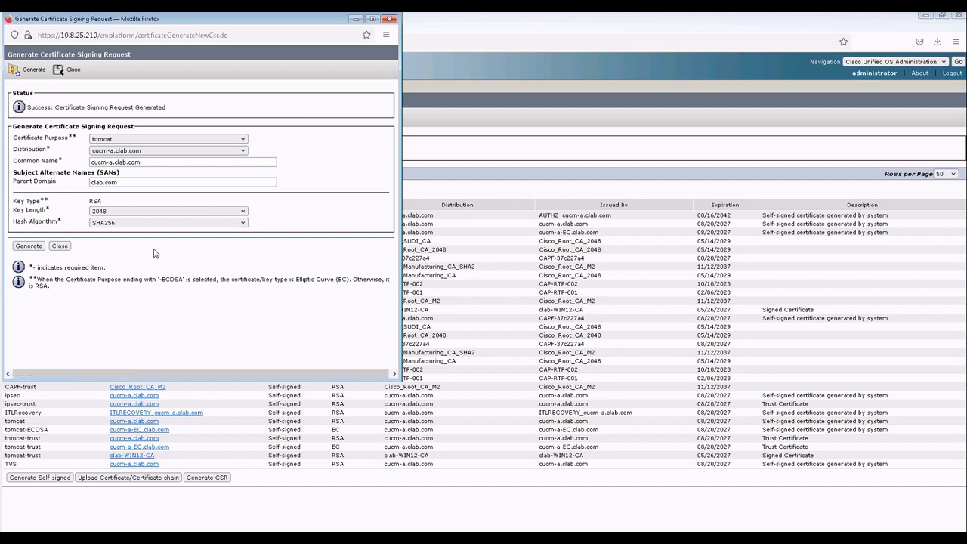
{"action": "left_click", "coordinate": [59, 245]}
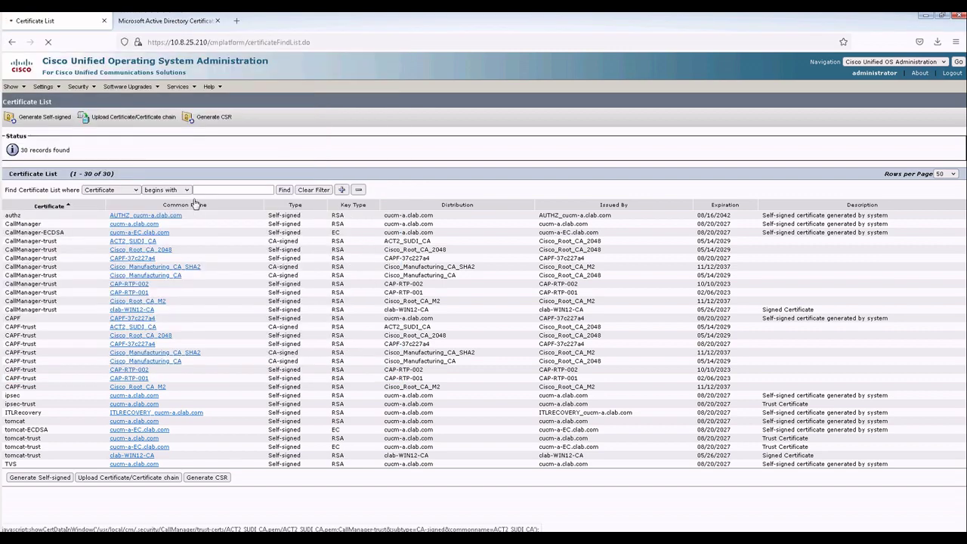
{"action": "left_click", "coordinate": [216, 118]}
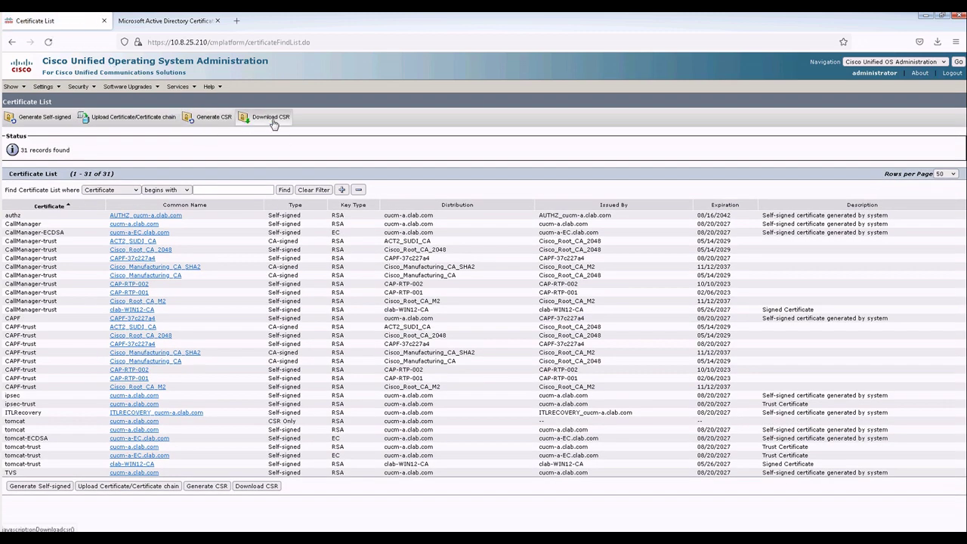
Download the tomcat CSR and save it to Downloads as tomcat_csr.
{"action": "left_click", "coordinate": [269, 119]}
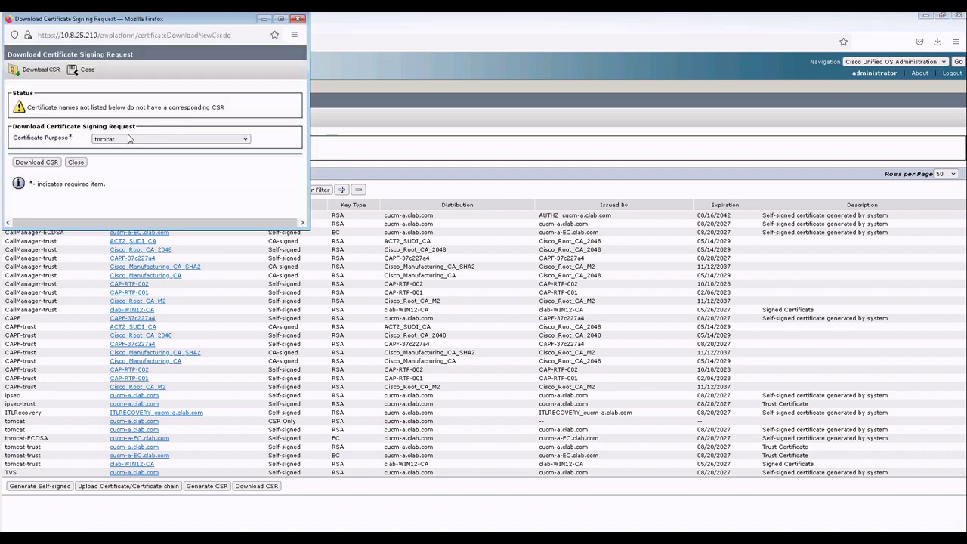
{"action": "left_click", "coordinate": [36, 162]}
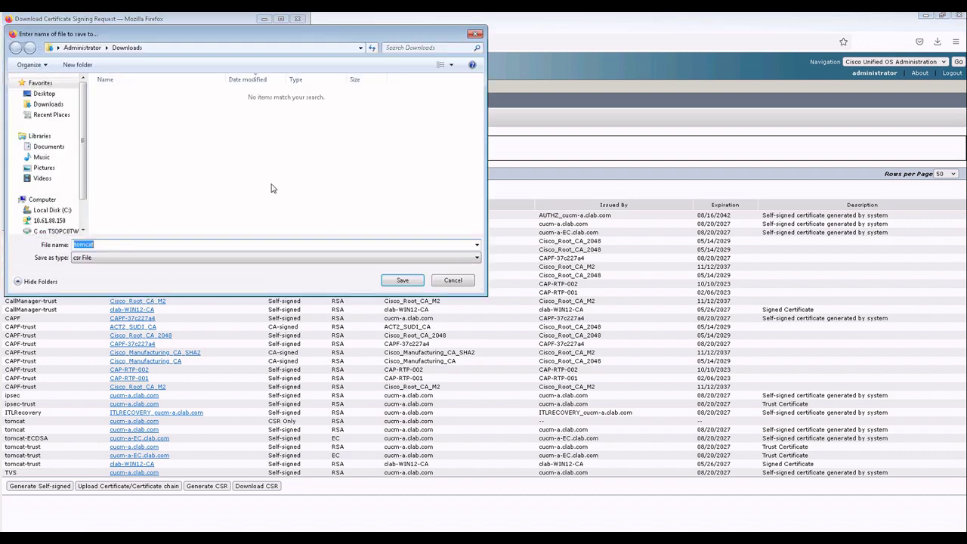
{"action": "key", "text": "End"}
{"action": "left_click", "coordinate": [404, 281]}
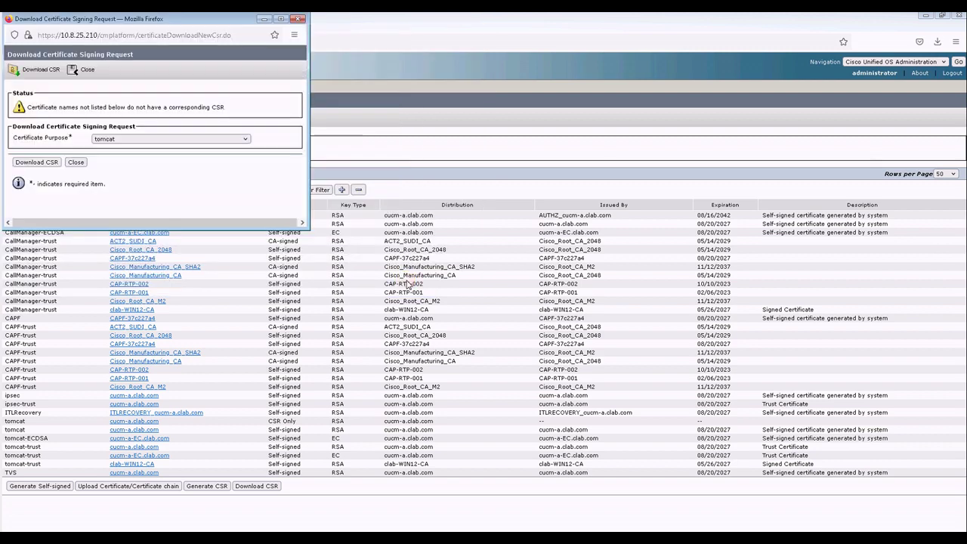
{"action": "left_click", "coordinate": [75, 162]}
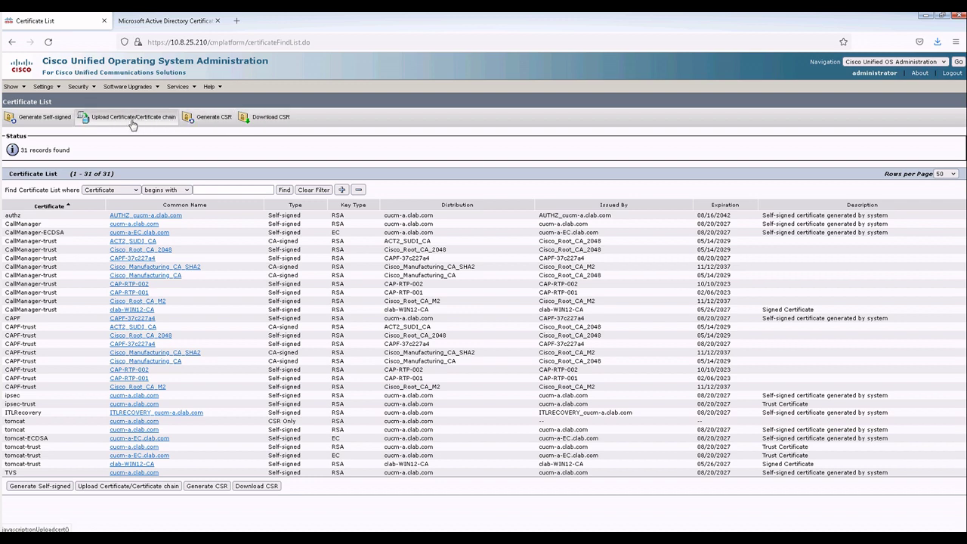
Generate a CSR with purpose CallManager for cucm-a.clab.com and close the confirmation window.
{"action": "left_click", "coordinate": [205, 121]}
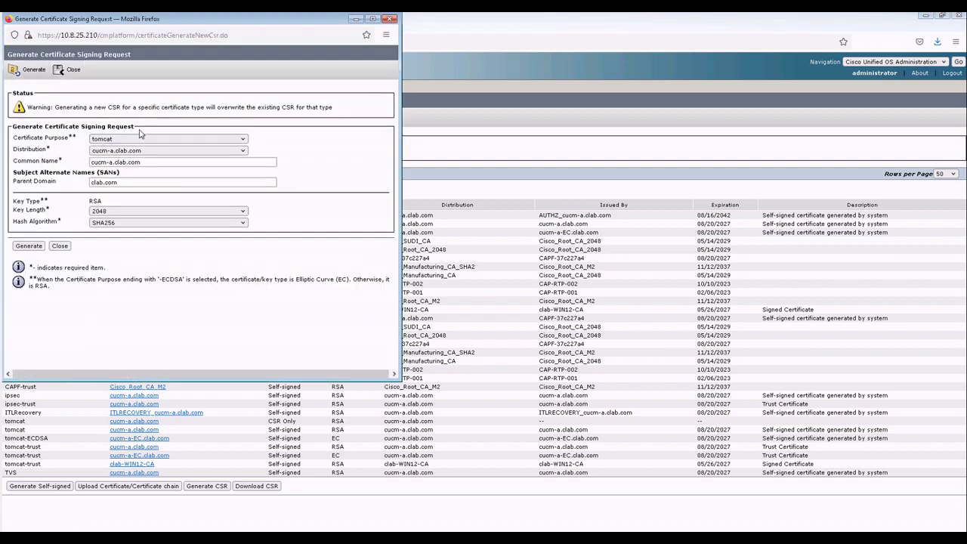
{"action": "left_click", "coordinate": [136, 138]}
{"action": "left_click", "coordinate": [121, 190]}
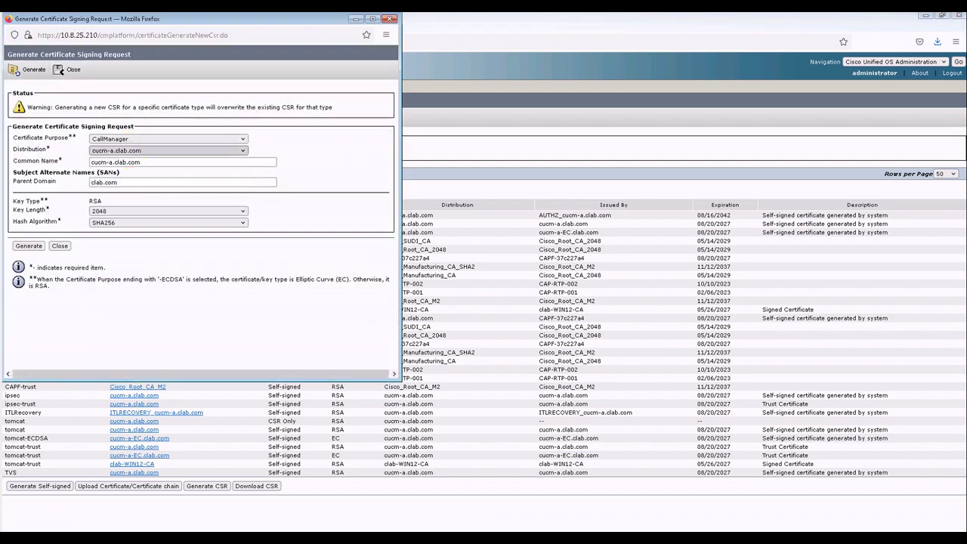
{"action": "left_click", "coordinate": [28, 248]}
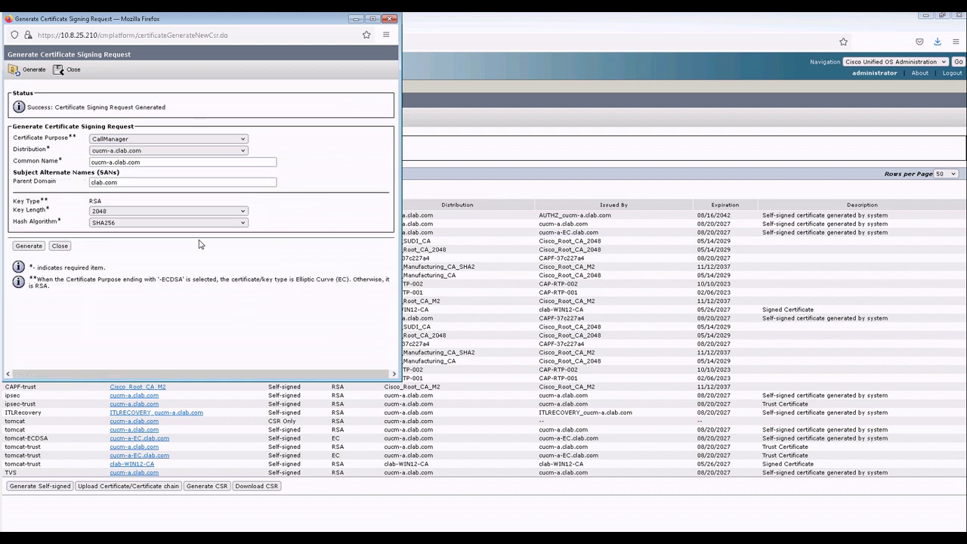
{"action": "left_click", "coordinate": [54, 247]}
{"action": "left_click_drag", "start_coordinate": [30, 106], "coordinate": [189, 108]}
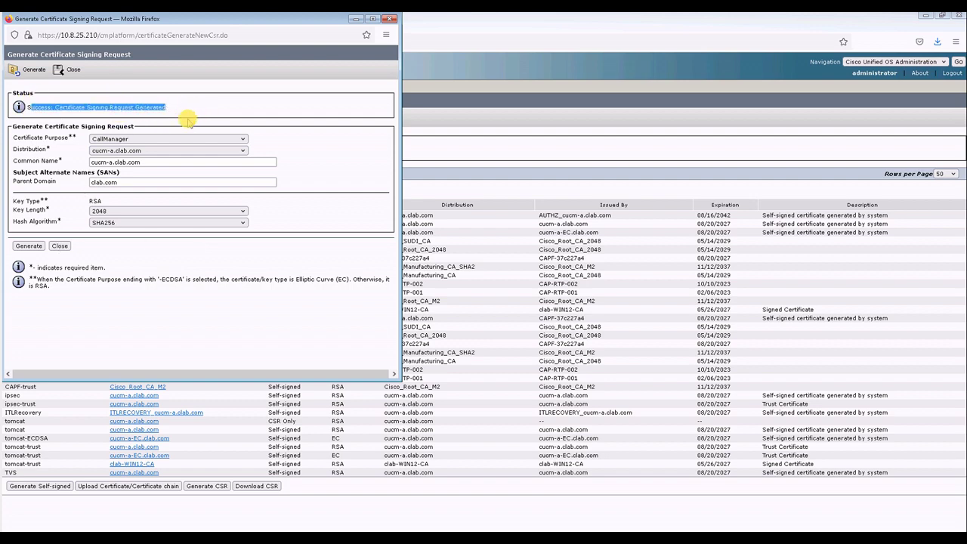
{"action": "left_click", "coordinate": [59, 245]}
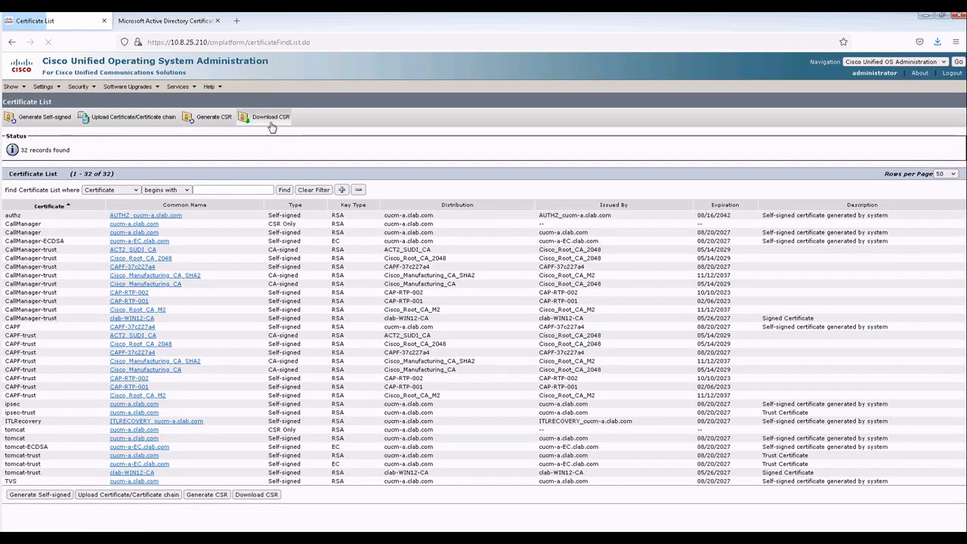
Download the CallManager signing request and save it to Downloads as CallManager_csr.
{"action": "left_click", "coordinate": [259, 116]}
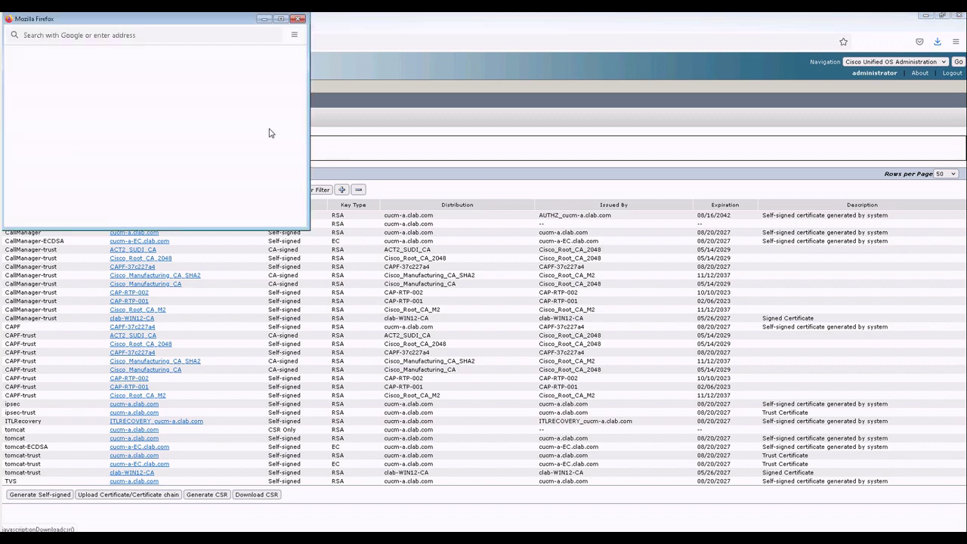
{"action": "left_click", "coordinate": [95, 141]}
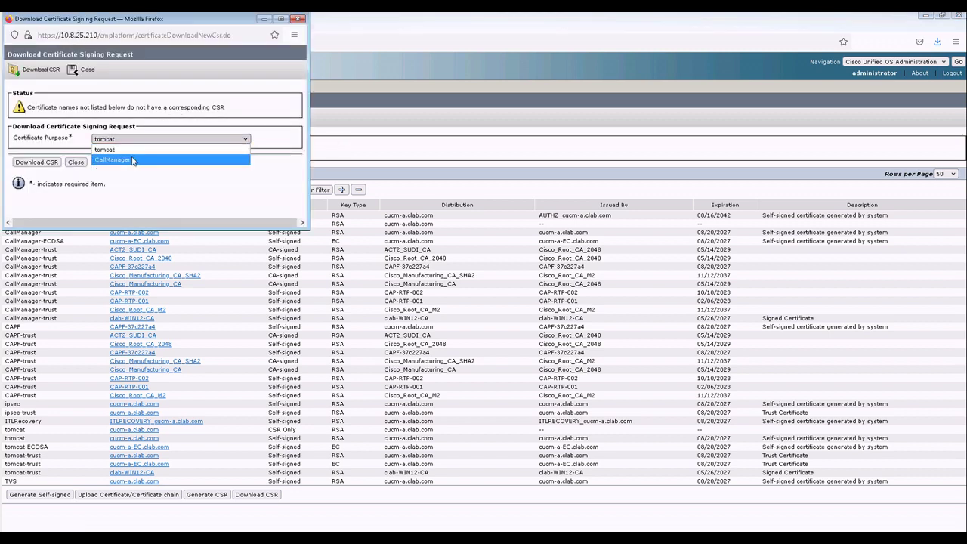
{"action": "left_click", "coordinate": [133, 158]}
{"action": "left_click", "coordinate": [61, 163]}
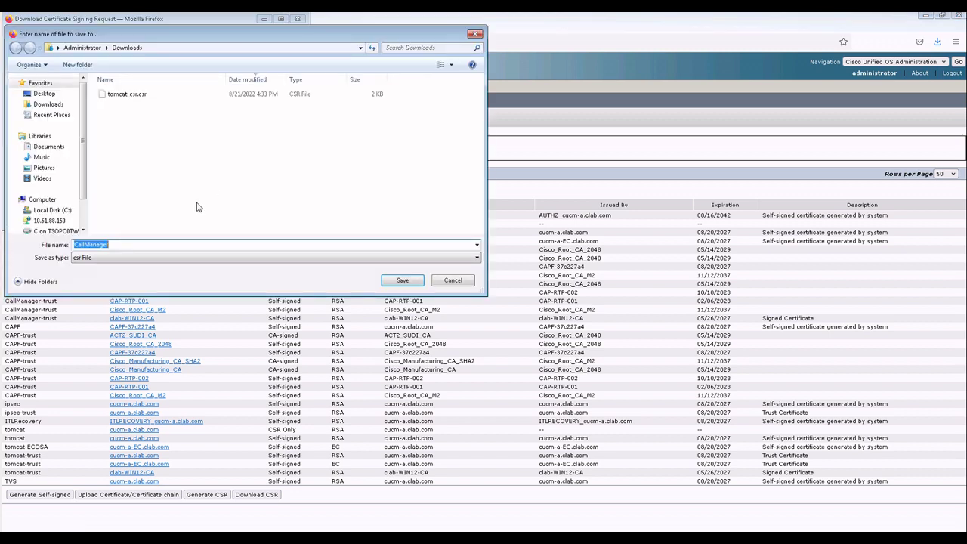
{"action": "left_click", "coordinate": [142, 240]}
{"action": "type", "text": "_csr"}
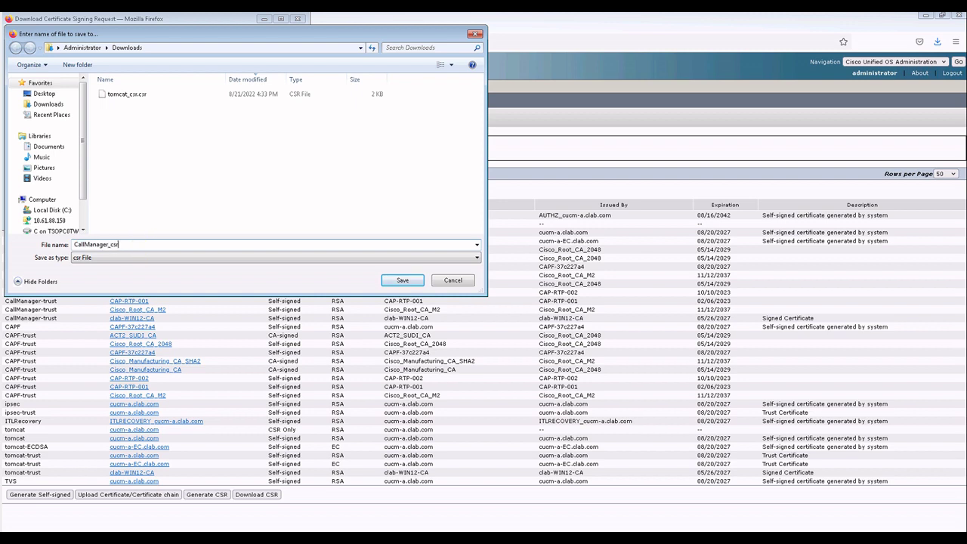
{"action": "left_click", "coordinate": [411, 280]}
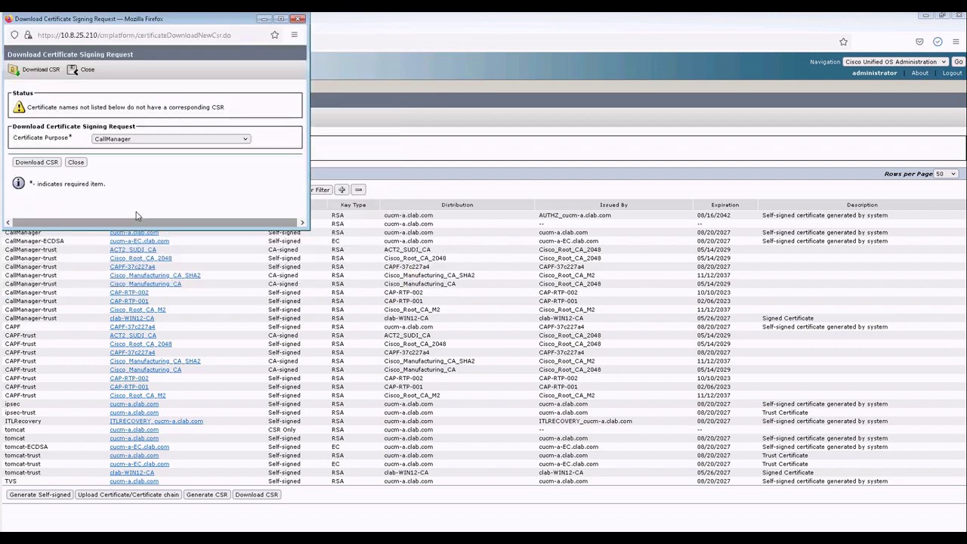
{"action": "left_click", "coordinate": [76, 162]}
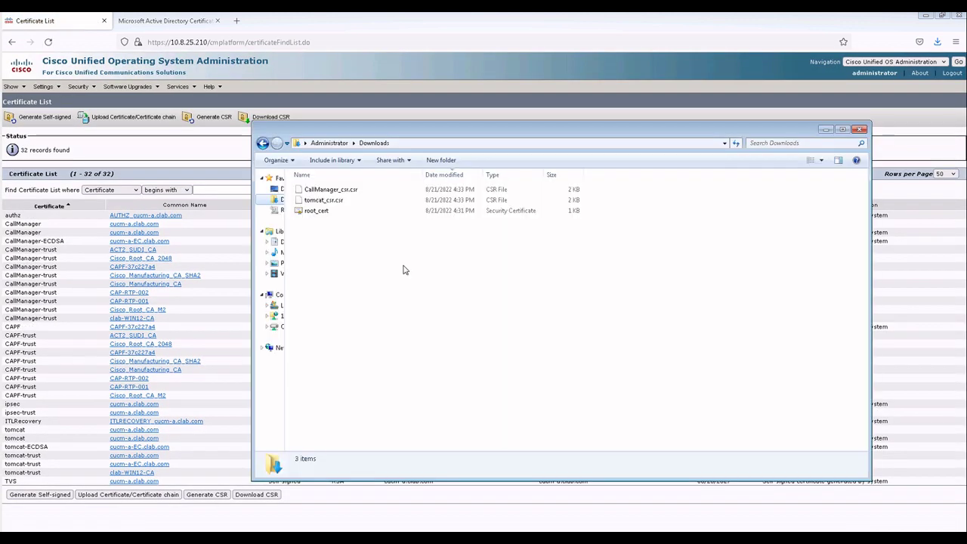
Open tomcat_csr and CallManager_csr together in Notepad++ and close the Downloads folder.
{"action": "left_click", "coordinate": [335, 197]}
{"action": "right_click", "coordinate": [336, 192]}
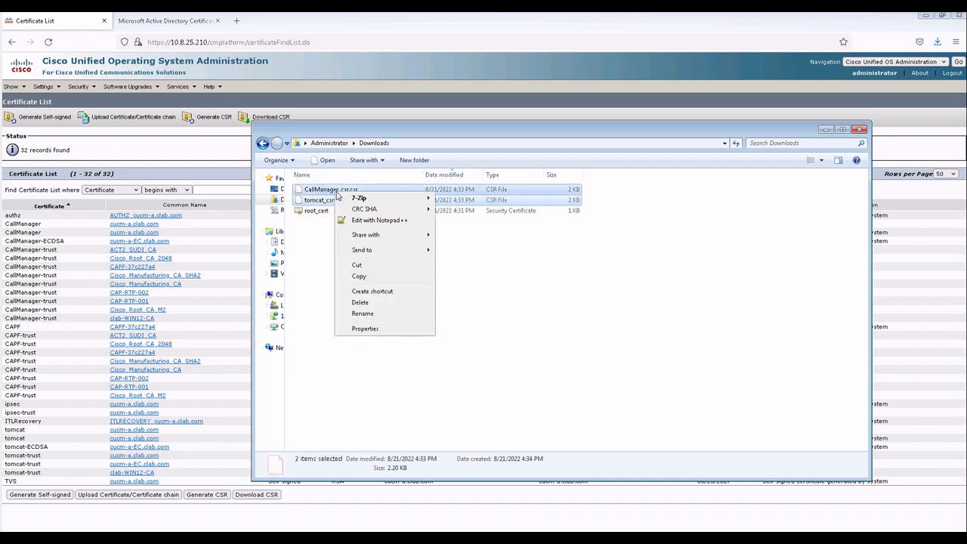
{"action": "left_click", "coordinate": [376, 219]}
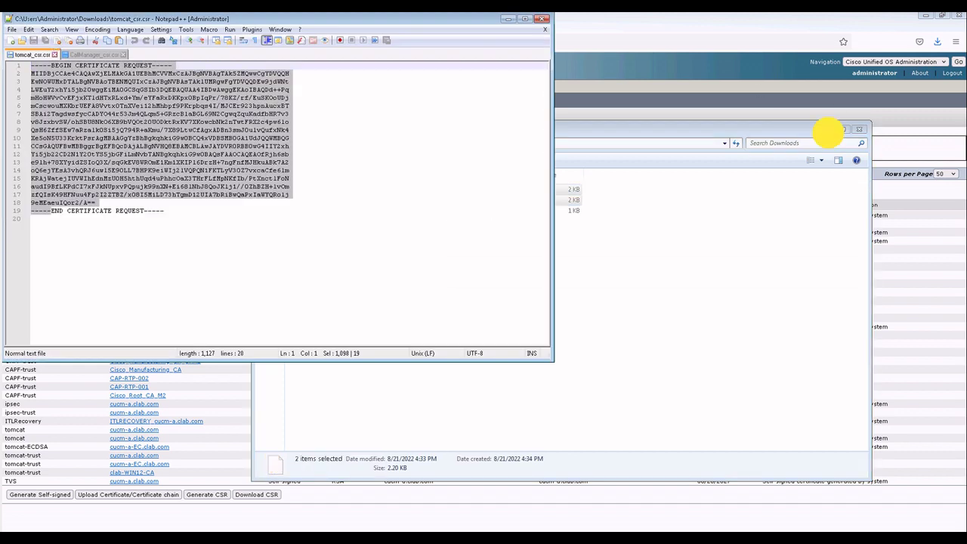
{"action": "left_click", "coordinate": [859, 128]}
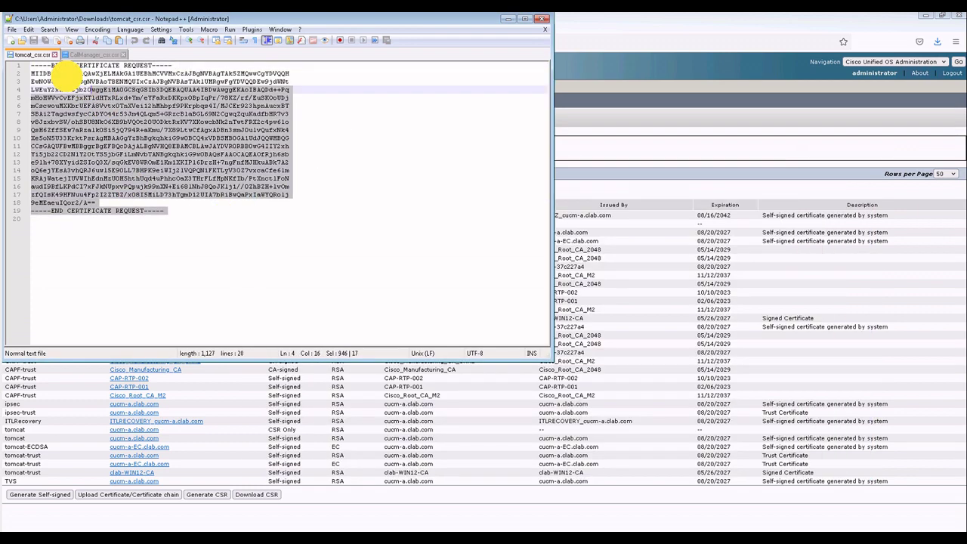
Copy the full tomcat request text and return to the certificate authority web page.
{"action": "left_click_drag", "start_coordinate": [219, 211], "coordinate": [31, 65]}
{"action": "right_click", "coordinate": [67, 72]}
{"action": "left_click", "coordinate": [98, 87]}
{"action": "left_click", "coordinate": [586, 127]}
{"action": "left_click", "coordinate": [167, 22]}
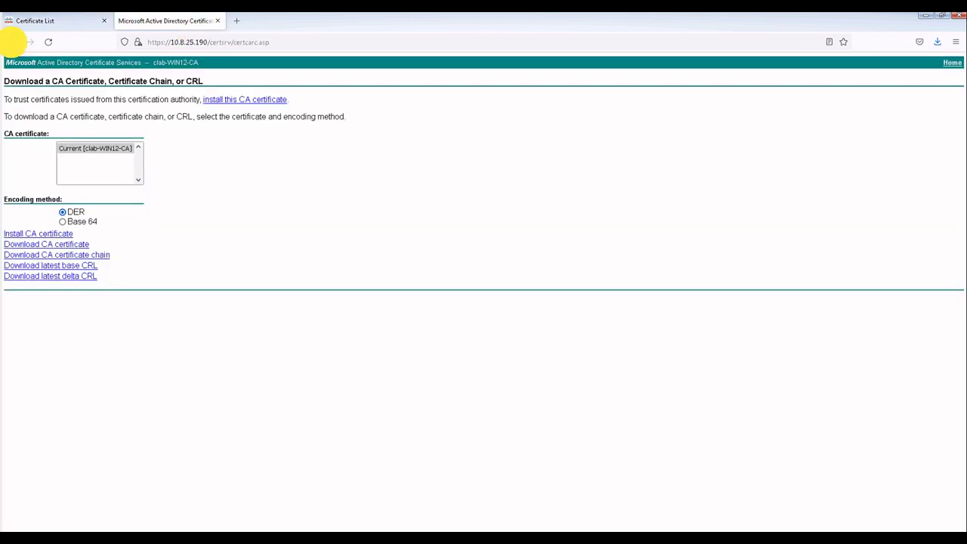
Paste the tomcat CSR into the advanced certificate request form with the ClientServer template.
{"action": "left_click", "coordinate": [11, 41]}
{"action": "left_click", "coordinate": [43, 169]}
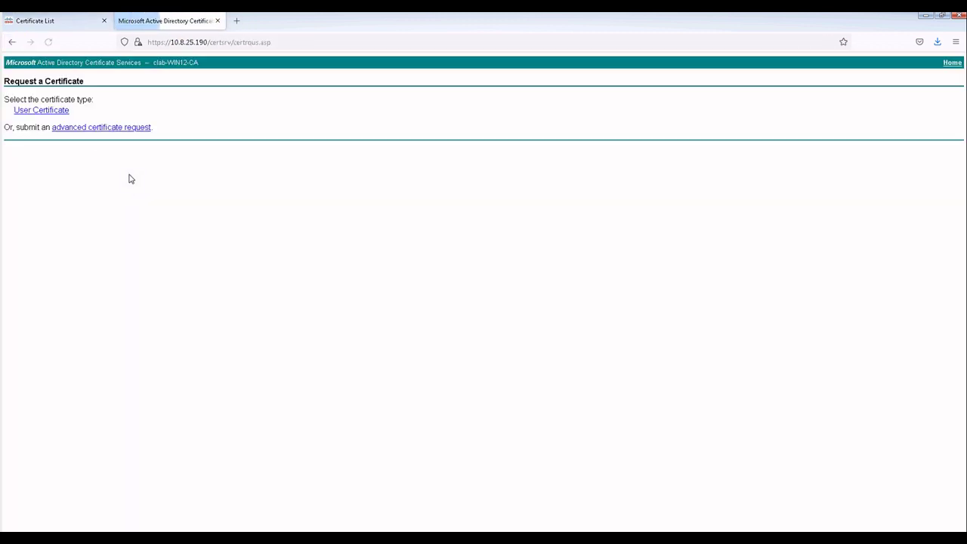
{"action": "left_click", "coordinate": [89, 127]}
{"action": "left_click", "coordinate": [97, 141]}
{"action": "key", "text": "ctrl+v"}
{"action": "left_click", "coordinate": [90, 208]}
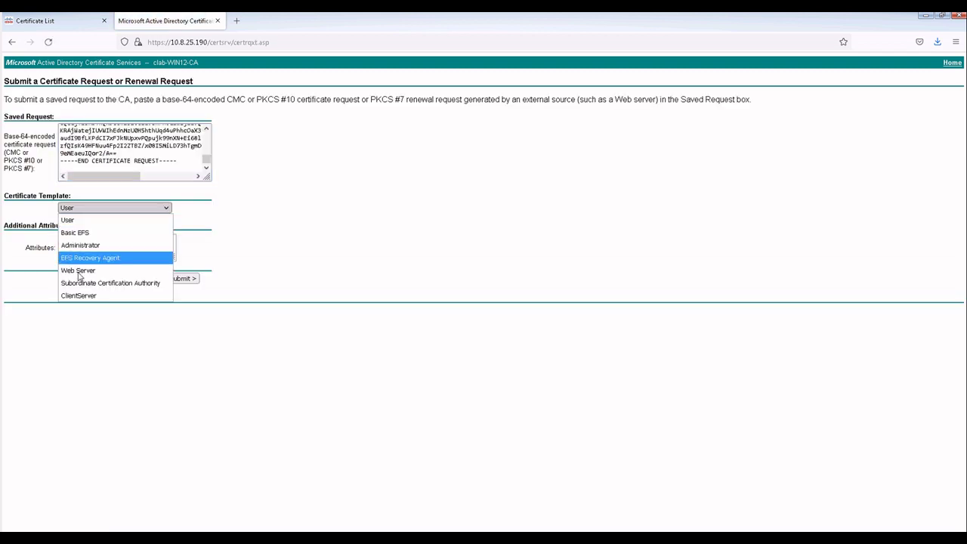
{"action": "left_click", "coordinate": [80, 295]}
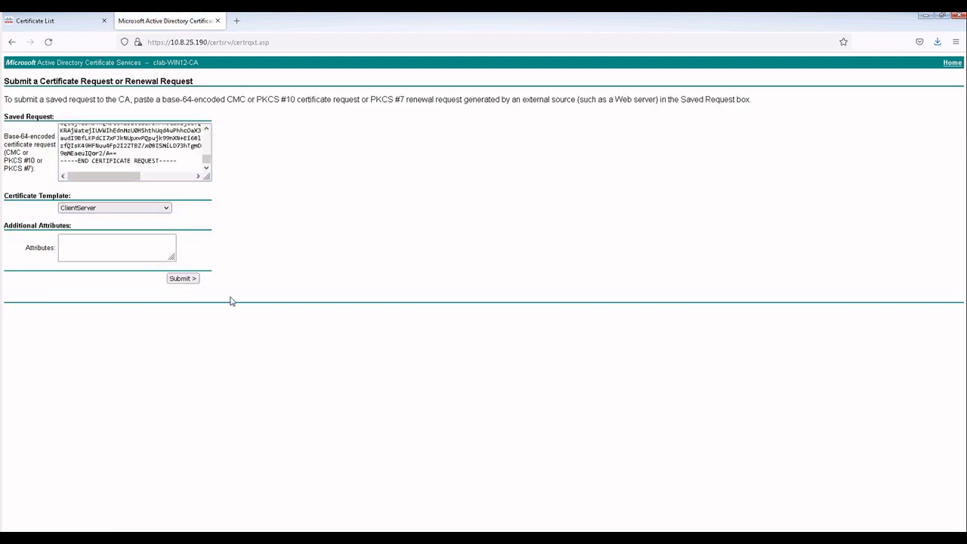
Submit the request and save the issued certificate as tomcat_cert in Downloads.
{"action": "left_click", "coordinate": [182, 278]}
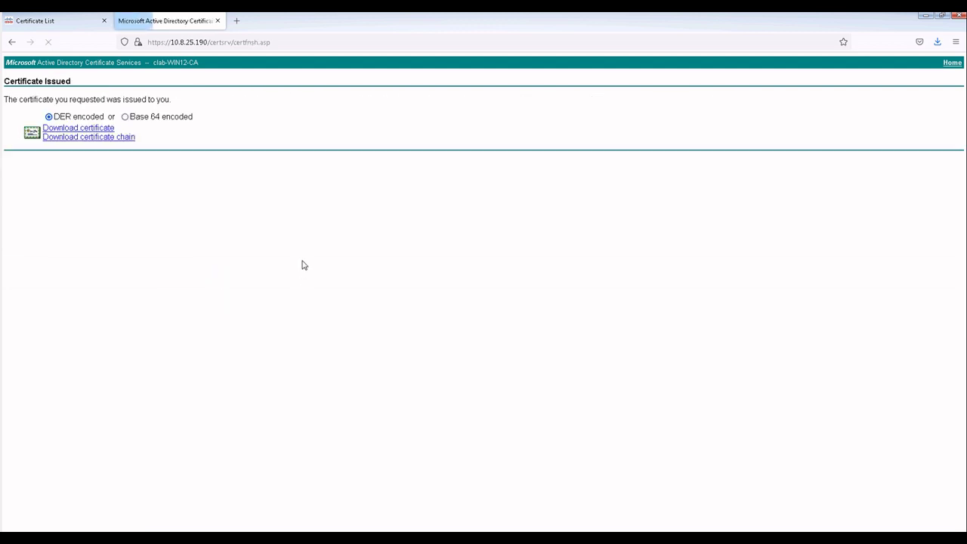
{"action": "left_click", "coordinate": [87, 128]}
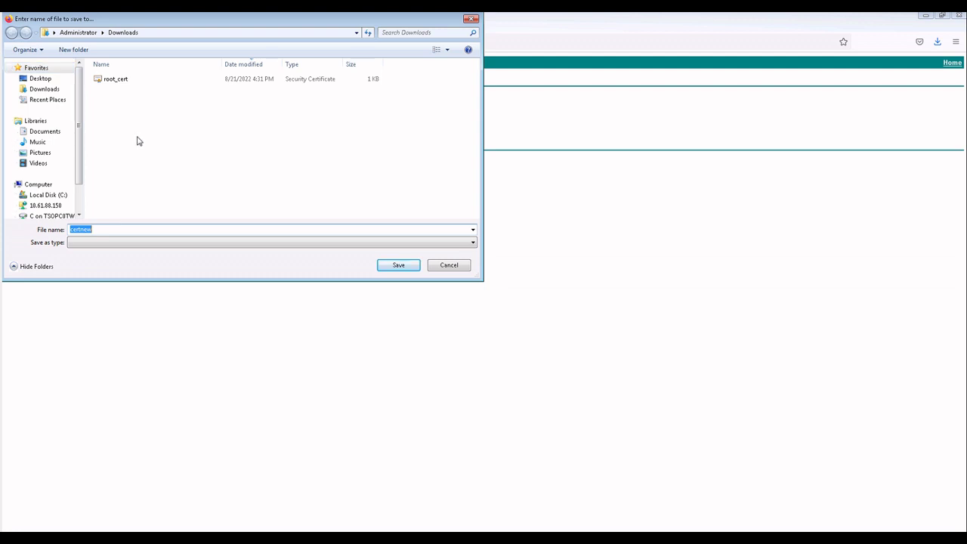
{"action": "type", "text": "tomcat_c"}
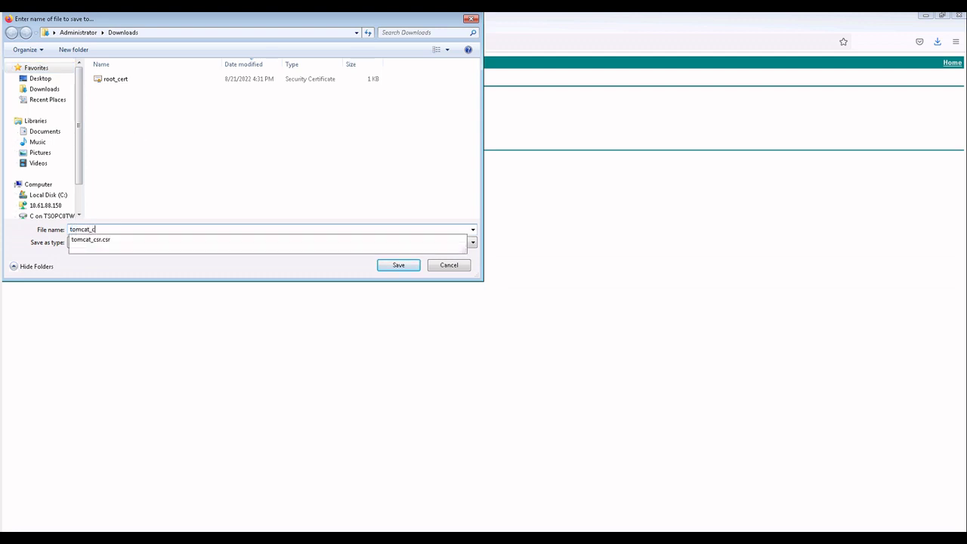
{"action": "type", "text": "ert"}
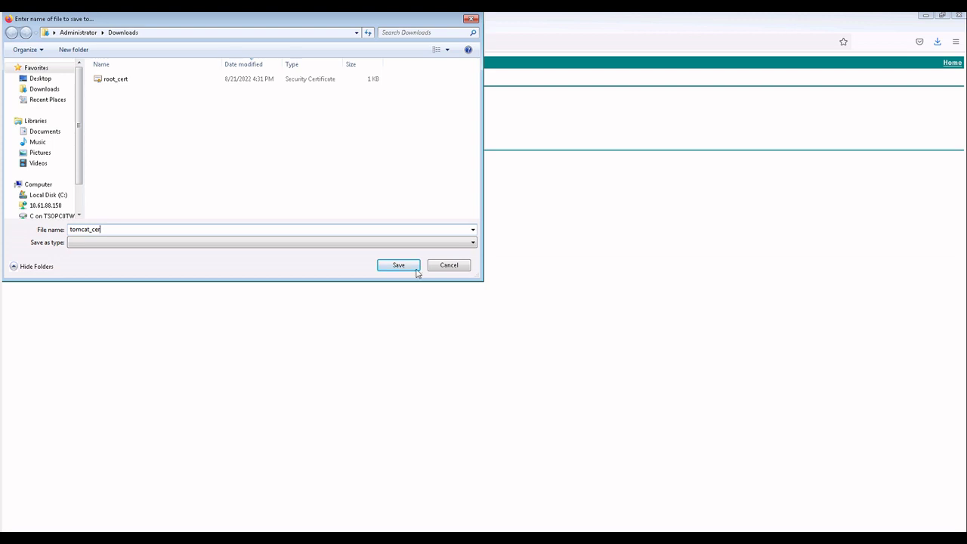
{"action": "left_click", "coordinate": [407, 265]}
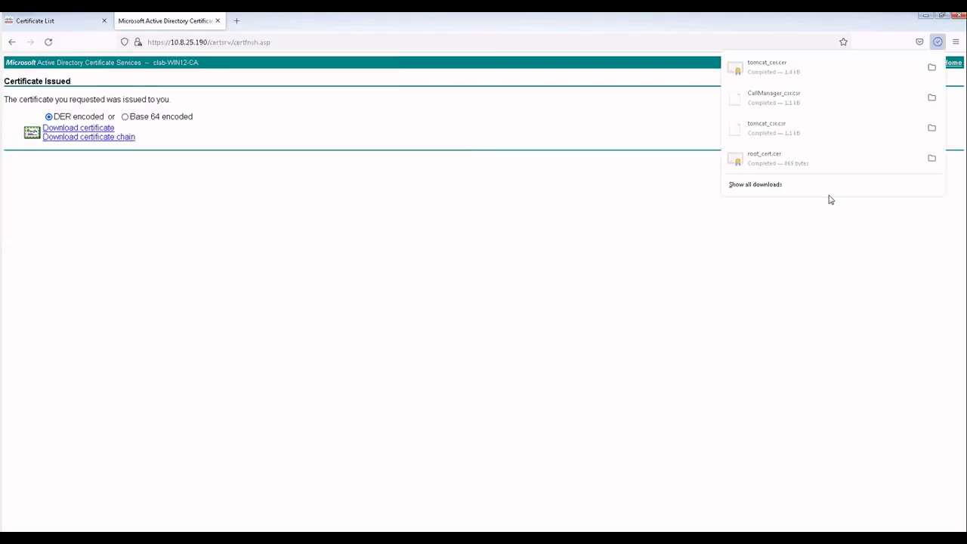
{"action": "left_click", "coordinate": [611, 257]}
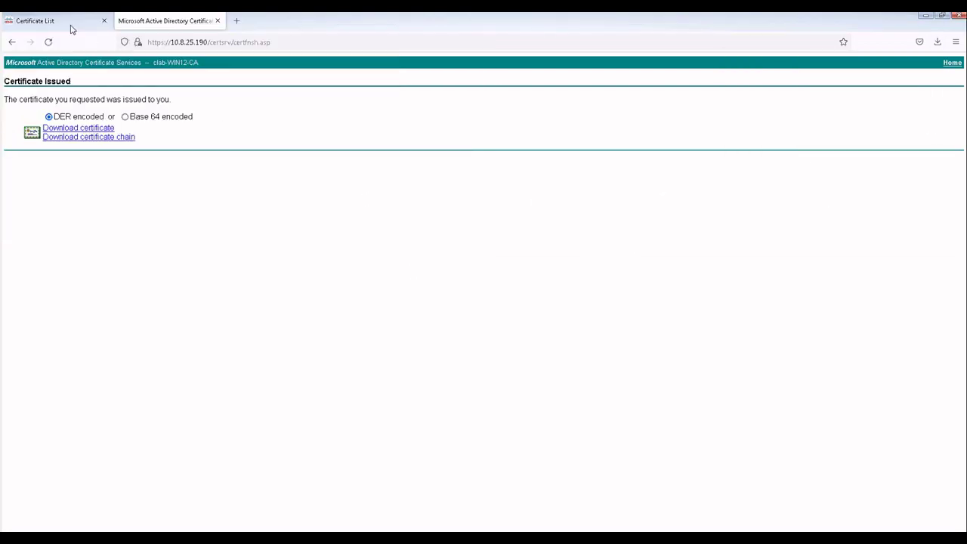
Replace the old Saved Request text with the newly copied certificate request.
{"action": "left_click", "coordinate": [13, 43]}
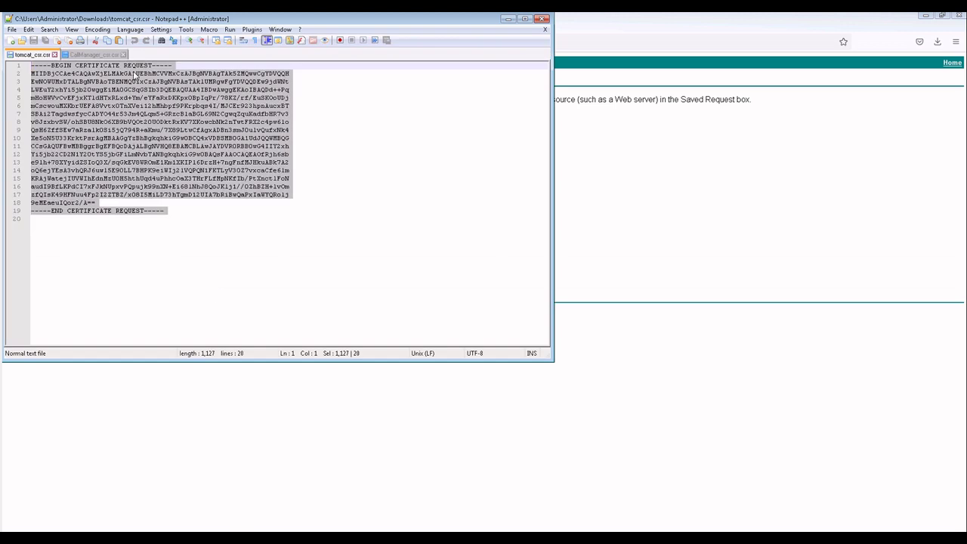
{"action": "key", "text": "ctrl+a"}
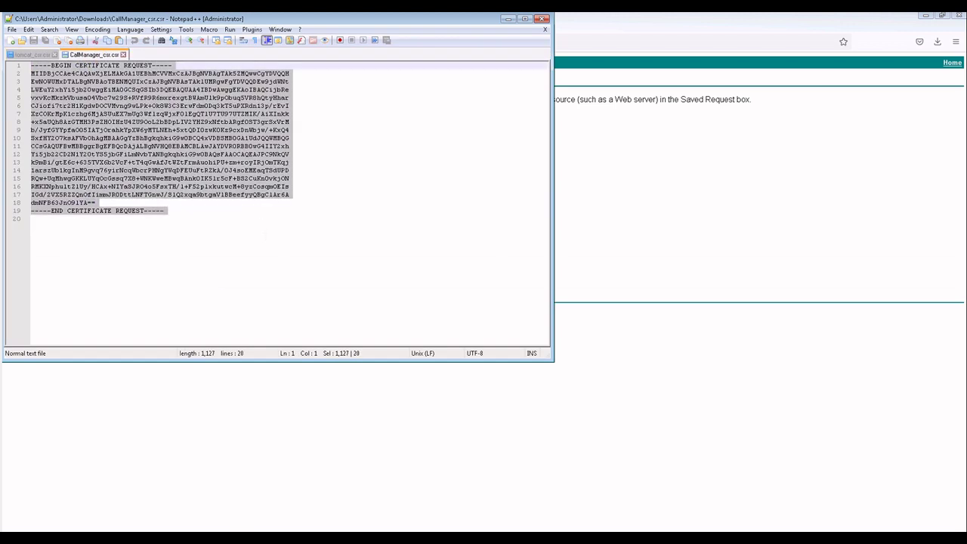
{"action": "left_click", "coordinate": [669, 252]}
{"action": "double_click", "coordinate": [140, 138]}
{"action": "key", "text": "ctrl+a"}
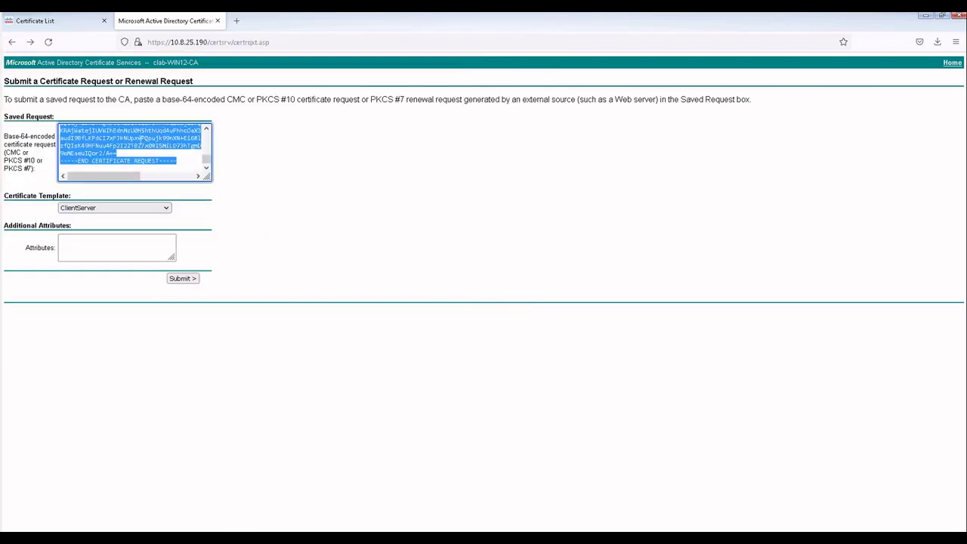
{"action": "key", "text": "BackSpace"}
{"action": "key", "text": "ctrl+v"}
Submit the request and save the issued certificate as tomcat.cer.
{"action": "left_click", "coordinate": [182, 281]}
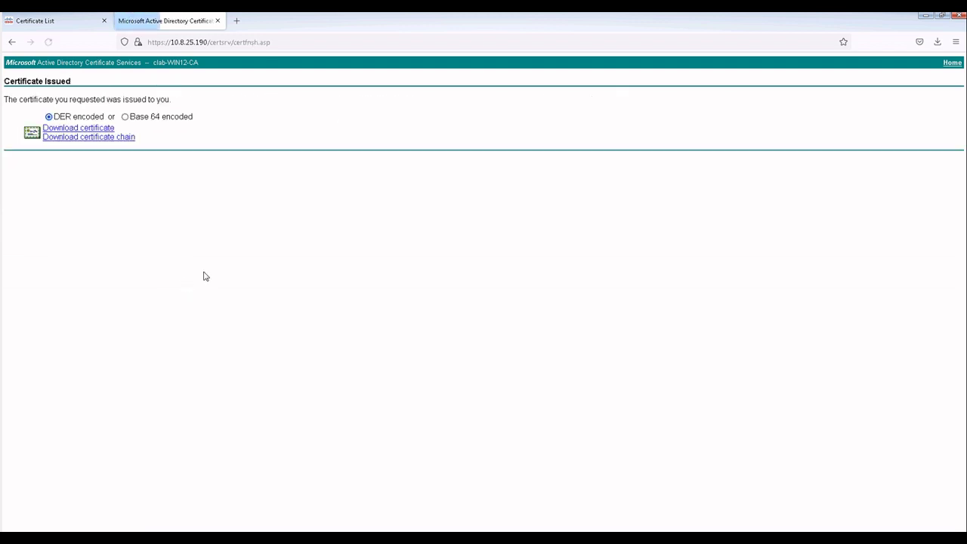
{"action": "left_click", "coordinate": [97, 130]}
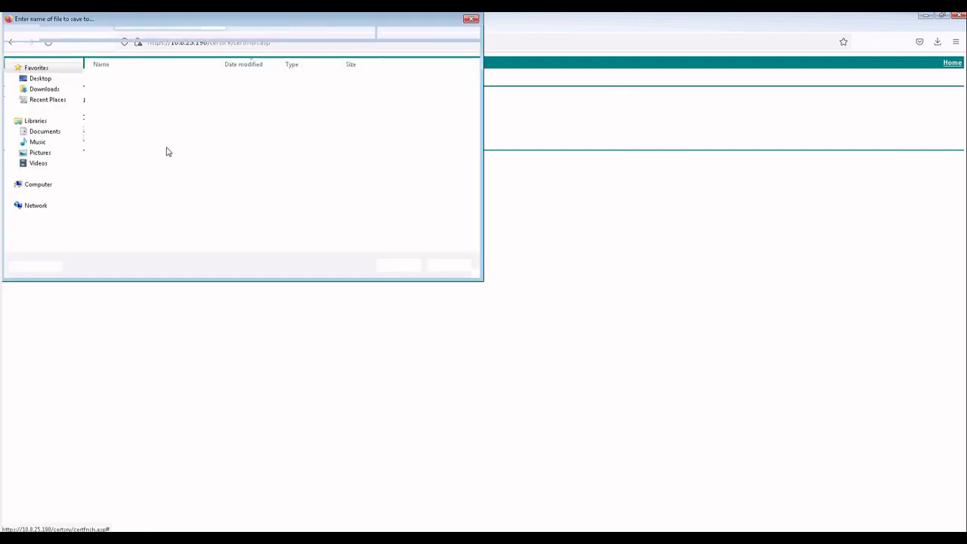
{"action": "type", "text": "tomcat_"}
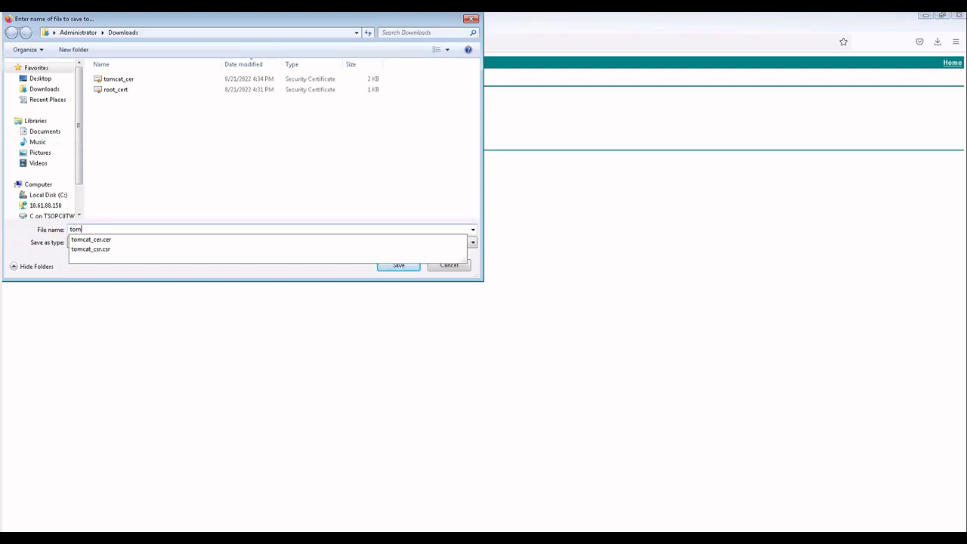
{"action": "type", "text": "cer"}
{"action": "key", "text": "BackSpace"}
{"action": "key", "text": "BackSpace"}
{"action": "key", "text": "BackSpace"}
{"action": "type", "text": ".cer"}
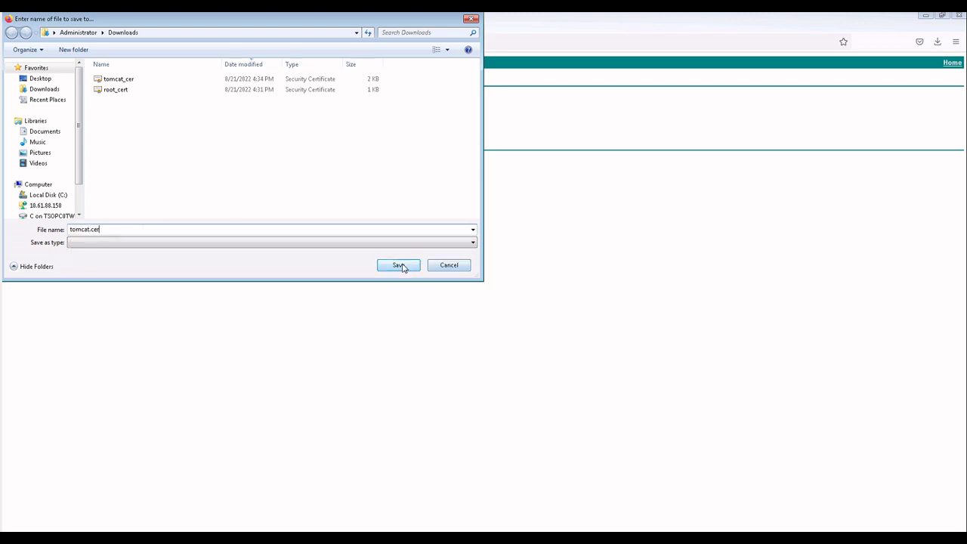
{"action": "left_click", "coordinate": [401, 264]}
{"action": "left_click", "coordinate": [675, 310]}
Upload the signed tomcat_cer file with certificate purpose tomcat.
{"action": "left_click", "coordinate": [49, 23]}
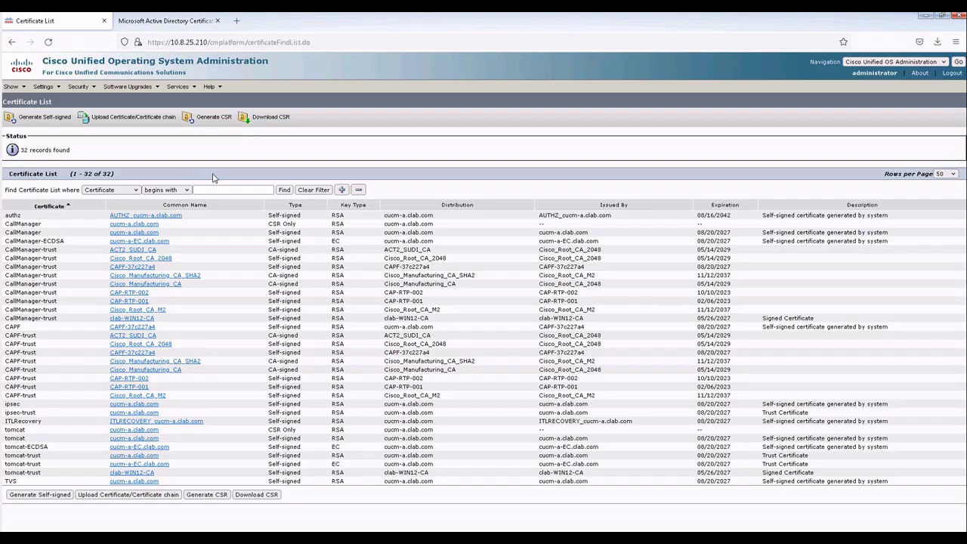
{"action": "left_click", "coordinate": [125, 117]}
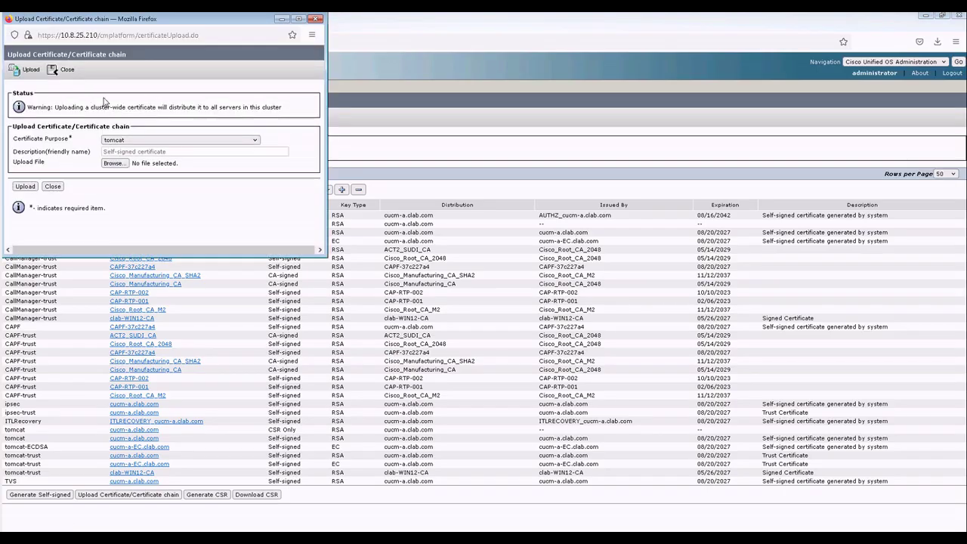
{"action": "left_click", "coordinate": [122, 141]}
{"action": "left_click", "coordinate": [124, 142]}
{"action": "left_click", "coordinate": [113, 163]}
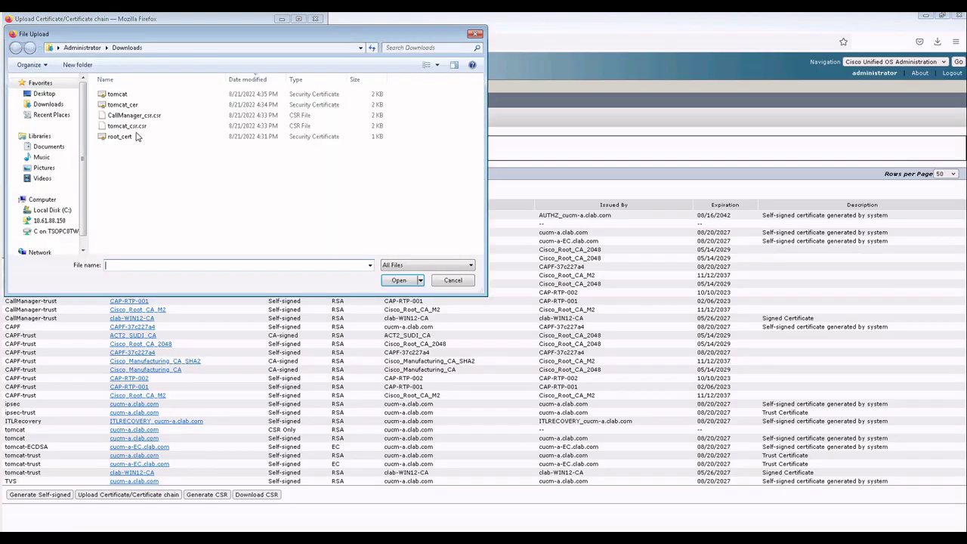
{"action": "left_click", "coordinate": [117, 94]}
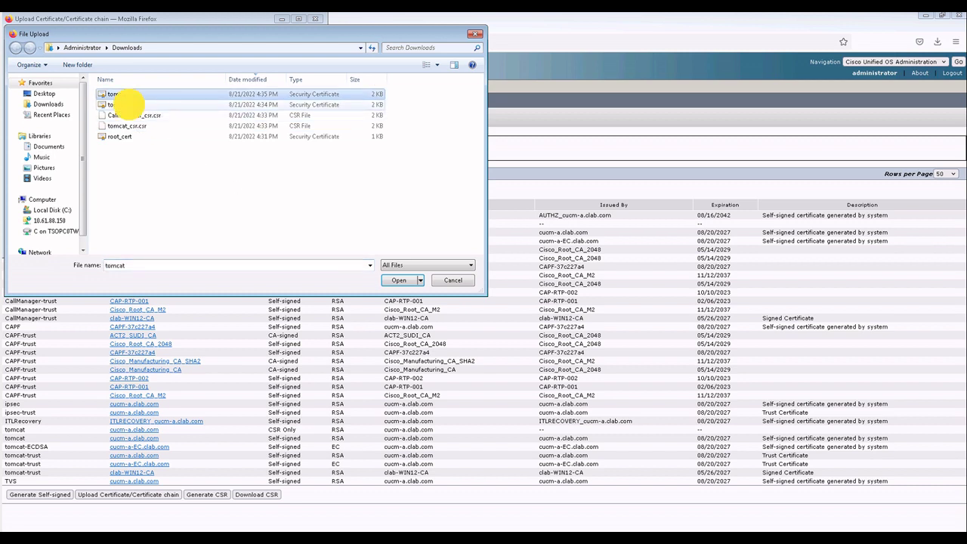
{"action": "left_click", "coordinate": [129, 104]}
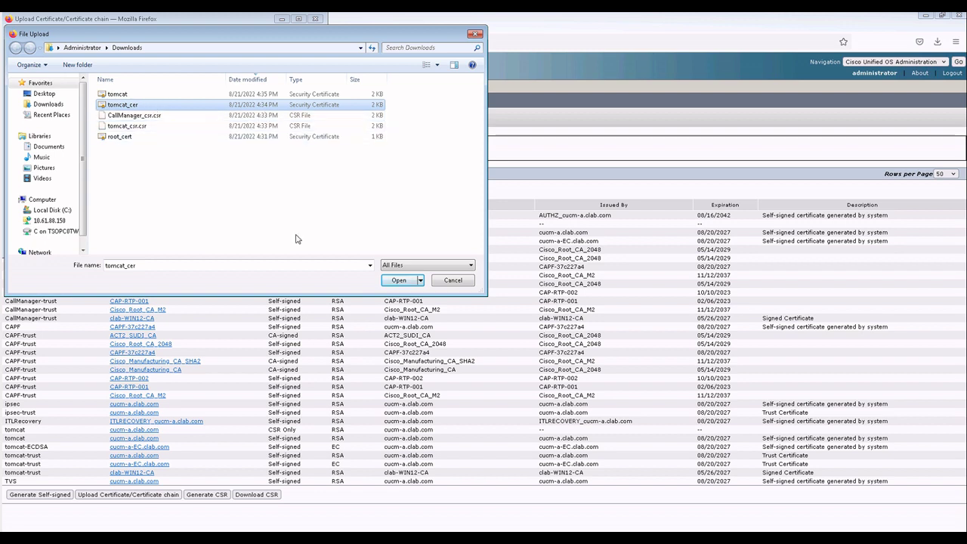
{"action": "left_click", "coordinate": [397, 280]}
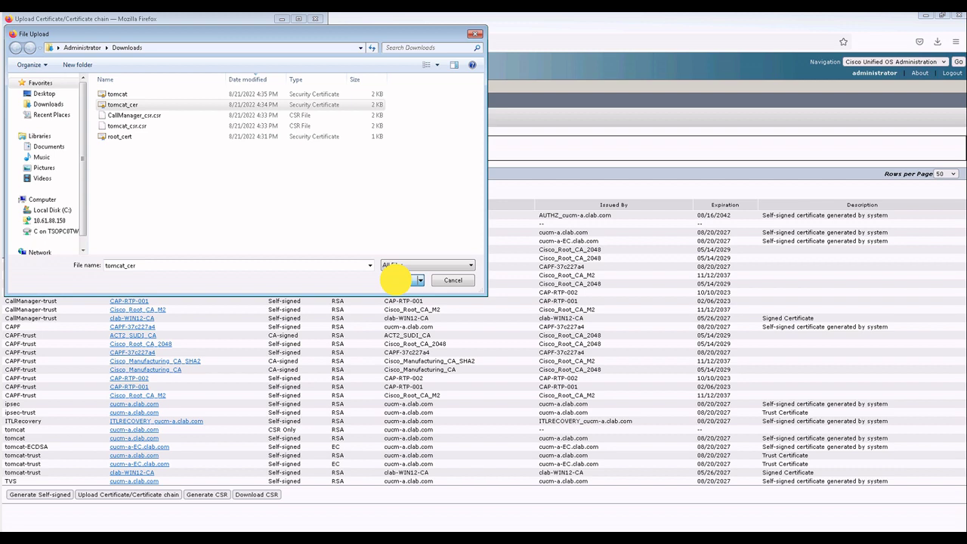
{"action": "left_click", "coordinate": [35, 186]}
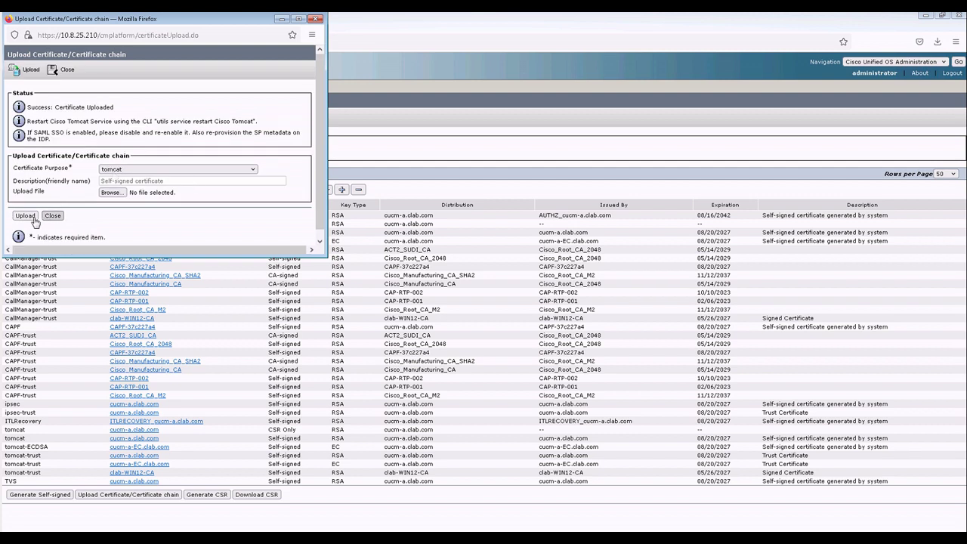
Set the upload's certificate purpose to CallManager and start browsing Downloads for a file.
{"action": "left_click", "coordinate": [121, 170]}
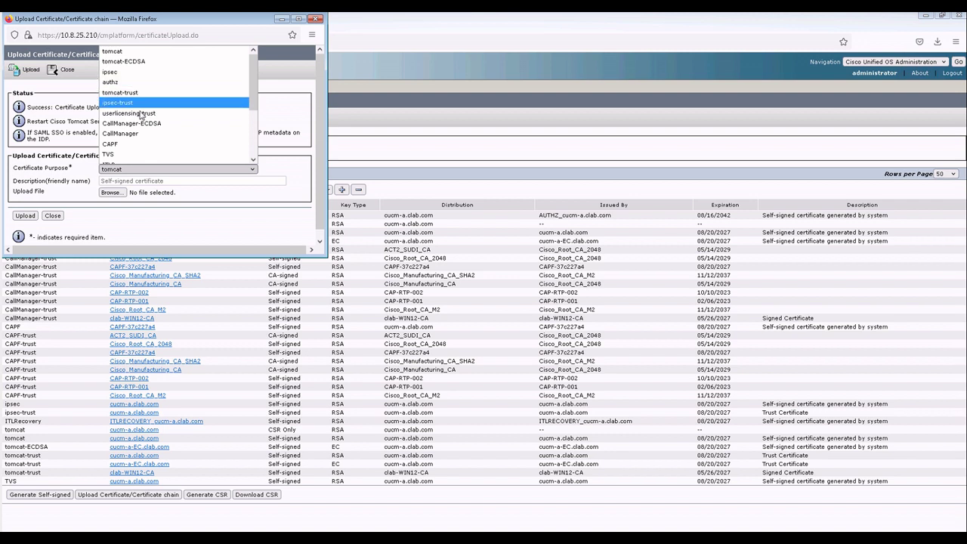
{"action": "scroll", "coordinate": [138, 88], "scroll_direction": "down", "scroll_amount": 2}
{"action": "key", "text": "Escape"}
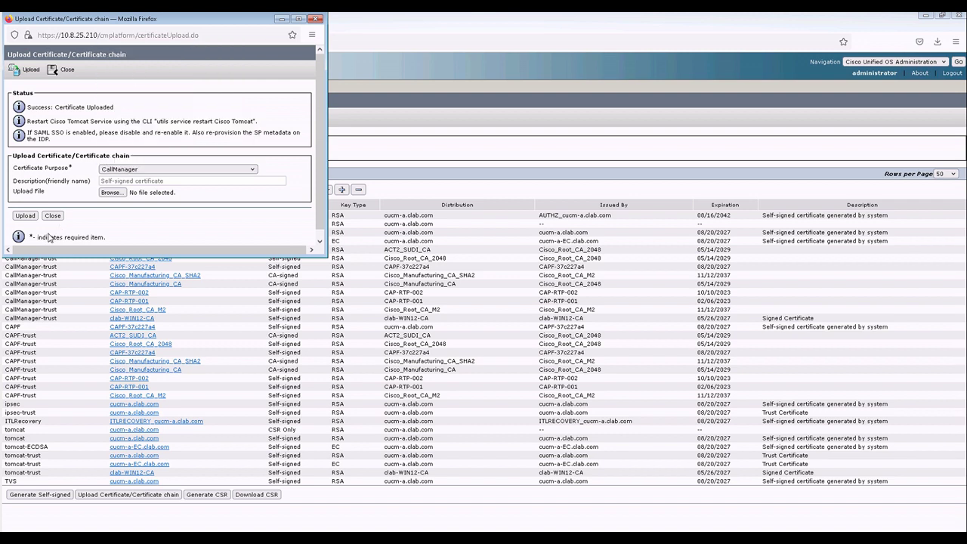
{"action": "left_click", "coordinate": [112, 192]}
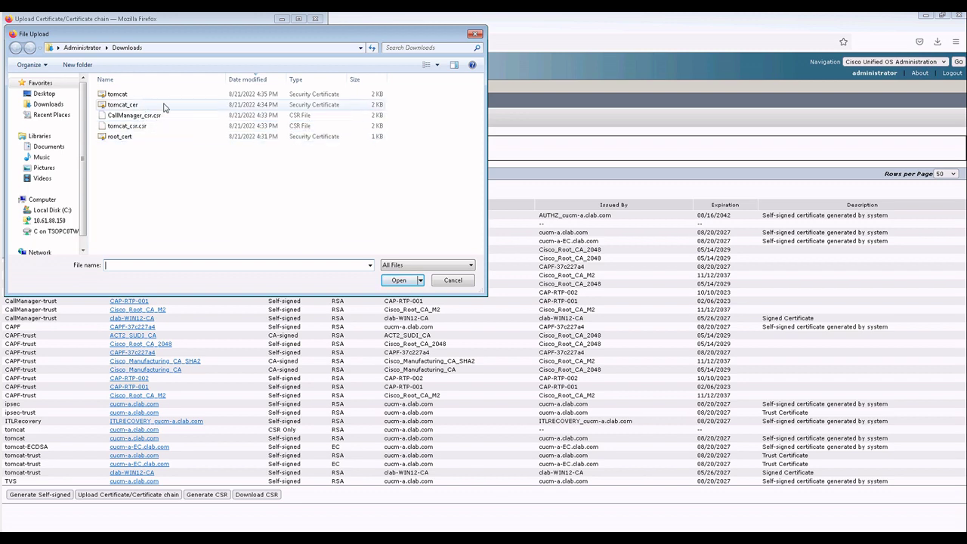
Cancel the pending upload and save the issued CallManager certificate as CallManager_cert.
{"action": "left_click", "coordinate": [453, 280]}
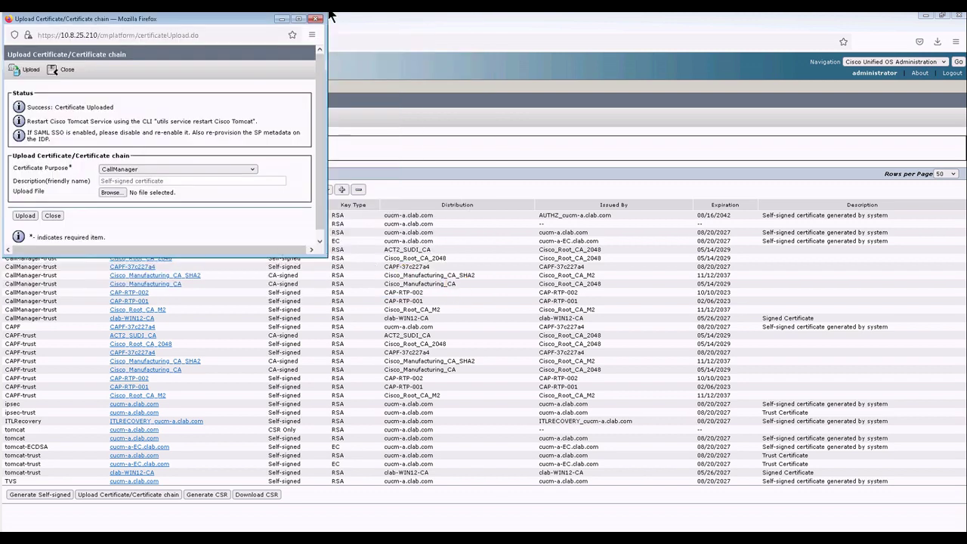
{"action": "left_click", "coordinate": [316, 18]}
{"action": "left_click", "coordinate": [189, 22]}
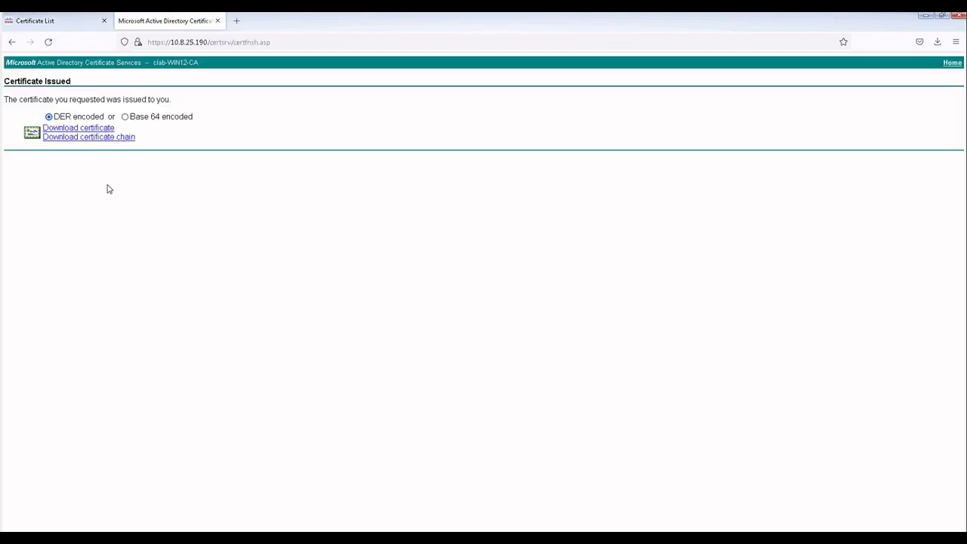
{"action": "left_click", "coordinate": [79, 127]}
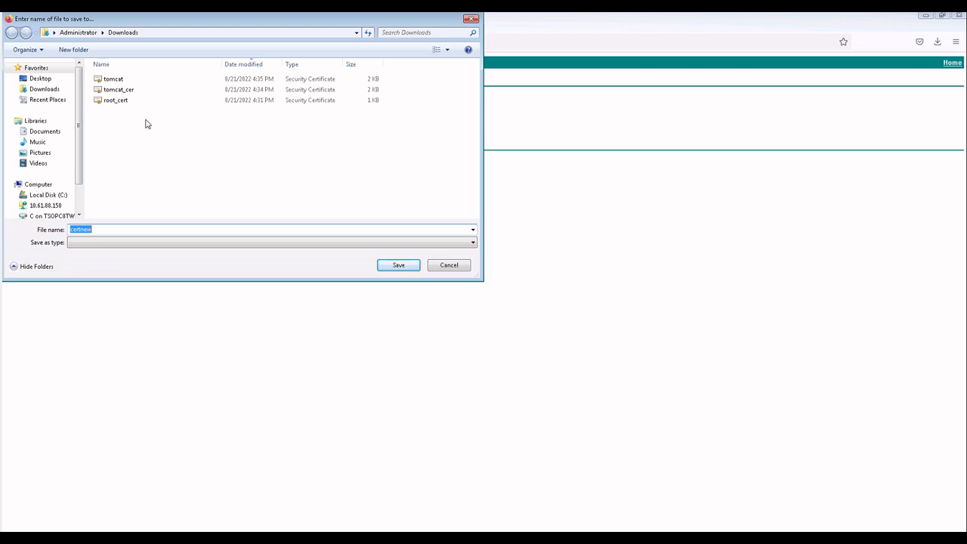
{"action": "type", "text": "callma"}
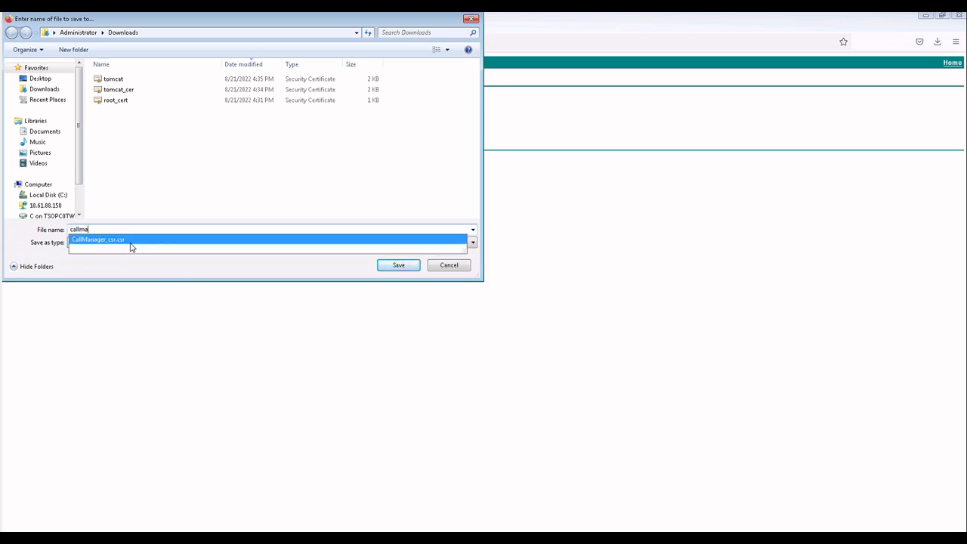
{"action": "left_click", "coordinate": [131, 247]}
{"action": "key", "text": "End"}
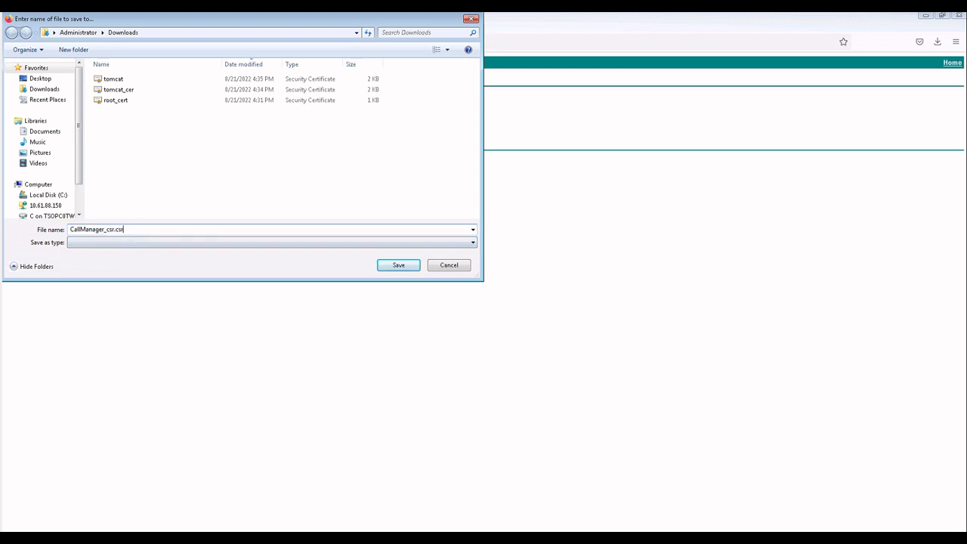
{"action": "key", "text": "BackSpace"}
{"action": "key", "text": "BackSpace"}
{"action": "key", "text": "BackSpace"}
{"action": "key", "text": "BackSpace"}
{"action": "key", "text": "BackSpace"}
{"action": "key", "text": "BackSpace"}
{"action": "type", "text": "er"}
{"action": "type", "text": "t"}
{"action": "left_click", "coordinate": [395, 265]}
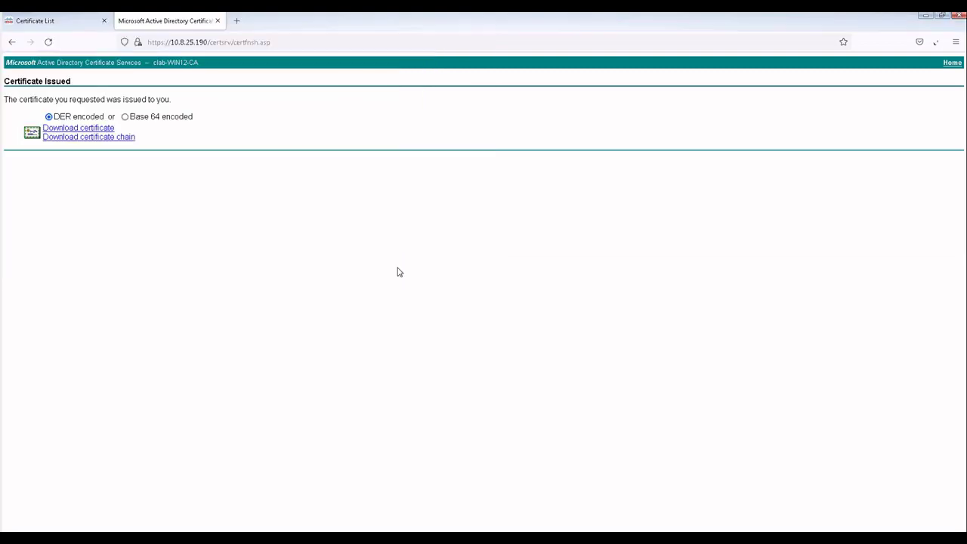
Upload CallManager_cert.cer with certificate purpose CallManager, then close the upload window.
{"action": "left_click", "coordinate": [55, 24]}
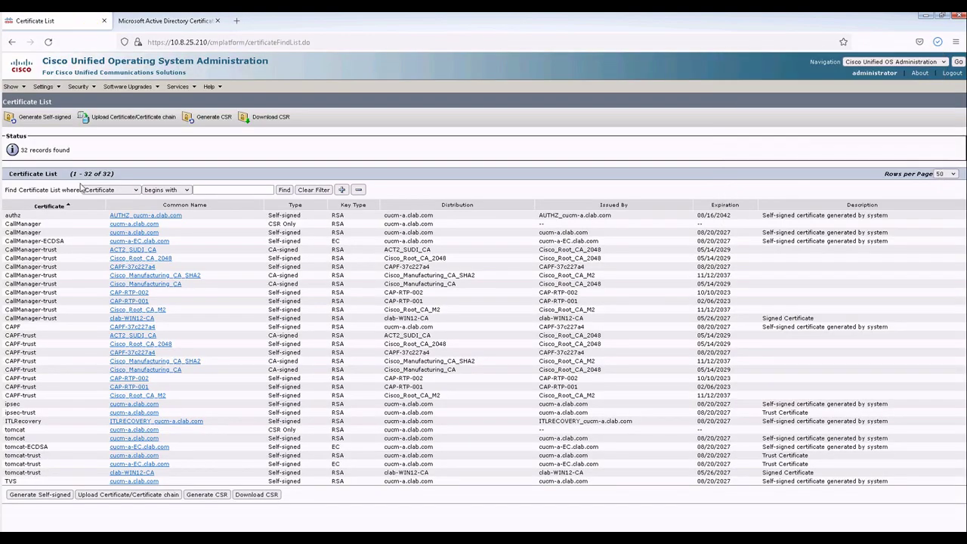
{"action": "left_click", "coordinate": [142, 117]}
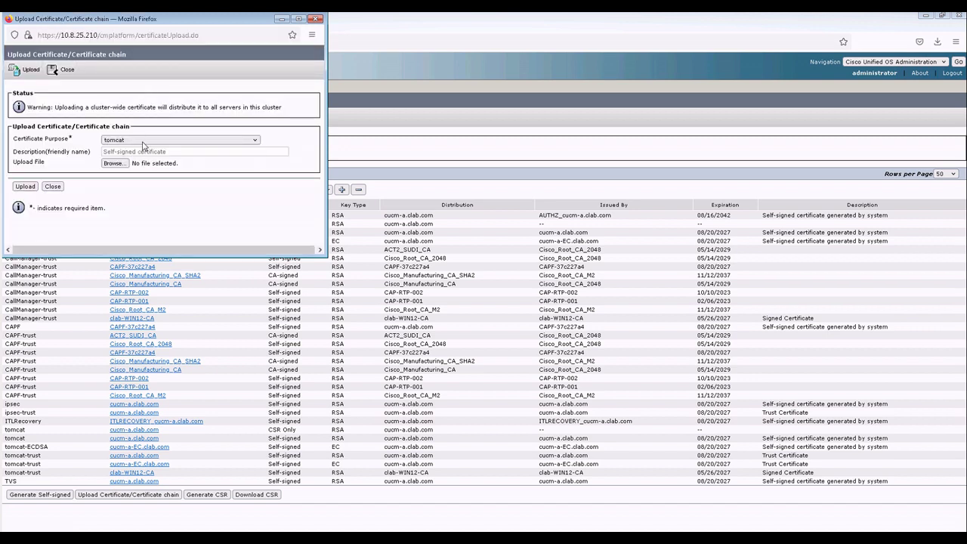
{"action": "left_click", "coordinate": [133, 141]}
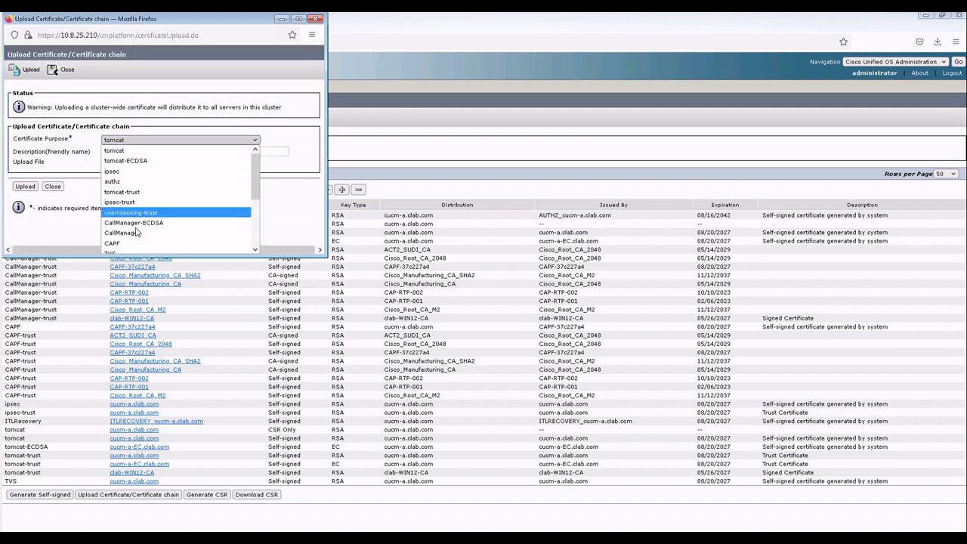
{"action": "left_click", "coordinate": [134, 233]}
{"action": "left_click", "coordinate": [113, 162]}
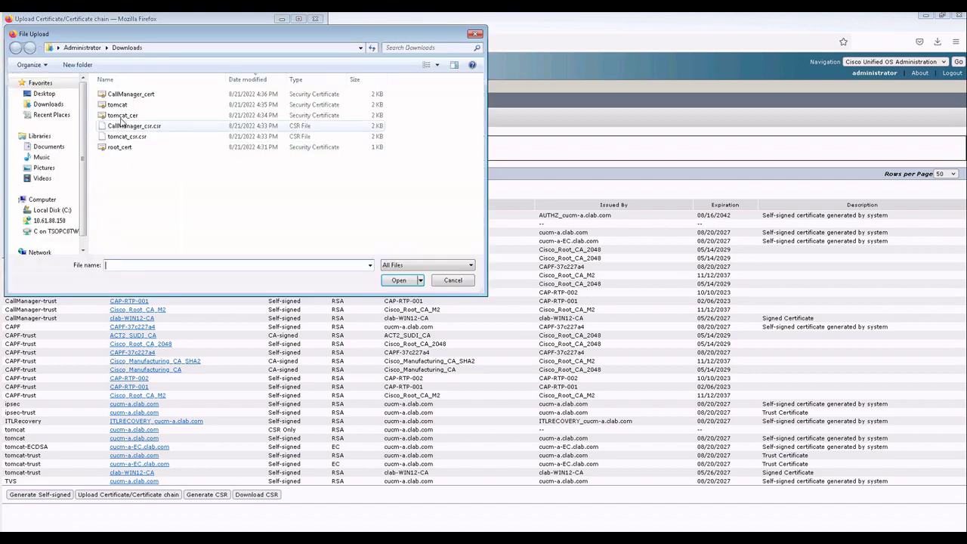
{"action": "left_click", "coordinate": [132, 95]}
{"action": "left_click", "coordinate": [413, 286]}
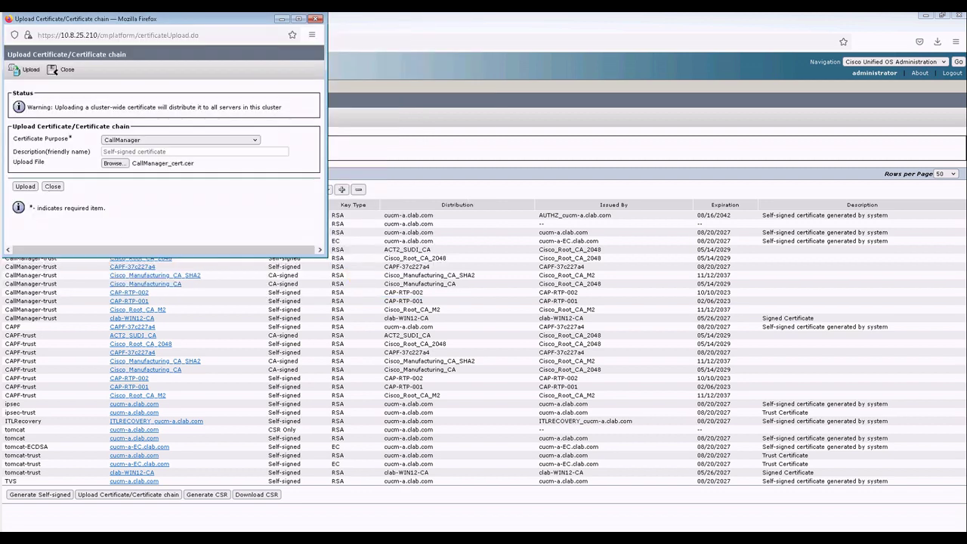
{"action": "left_click", "coordinate": [26, 186]}
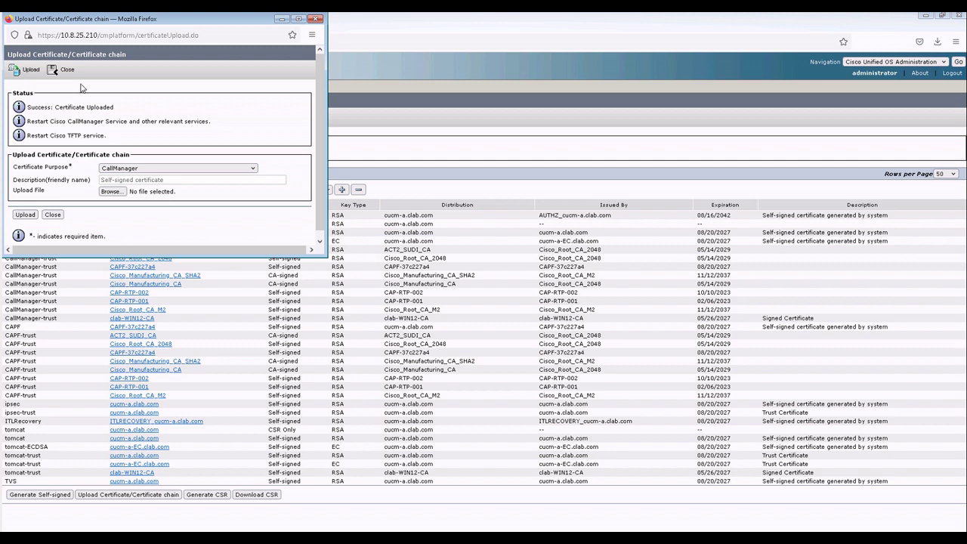
{"action": "left_click", "coordinate": [53, 215]}
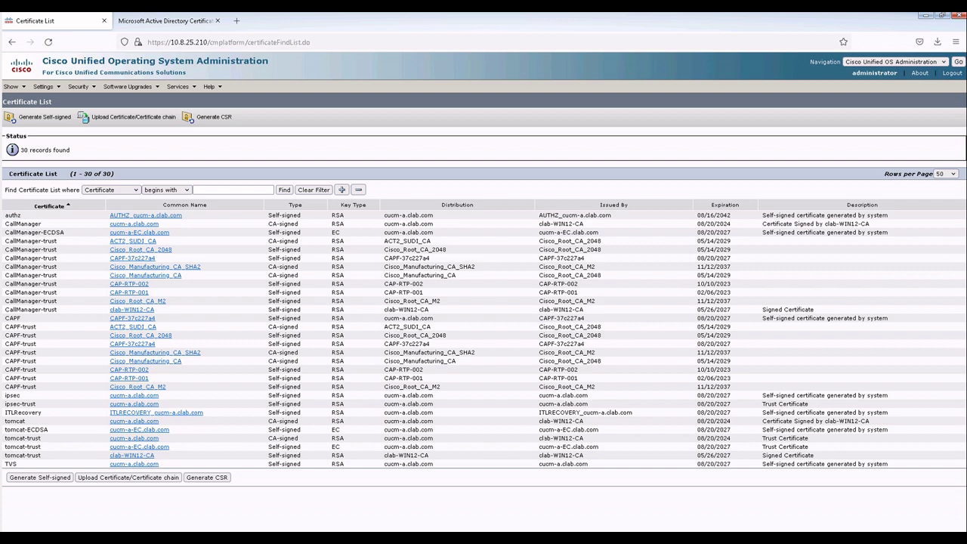
Confirm the tomcat and CallManager rows show issuer clab-WIN12-CA, then open the Navigation menu.
{"action": "left_click_drag", "start_coordinate": [587, 420], "coordinate": [539, 421]}
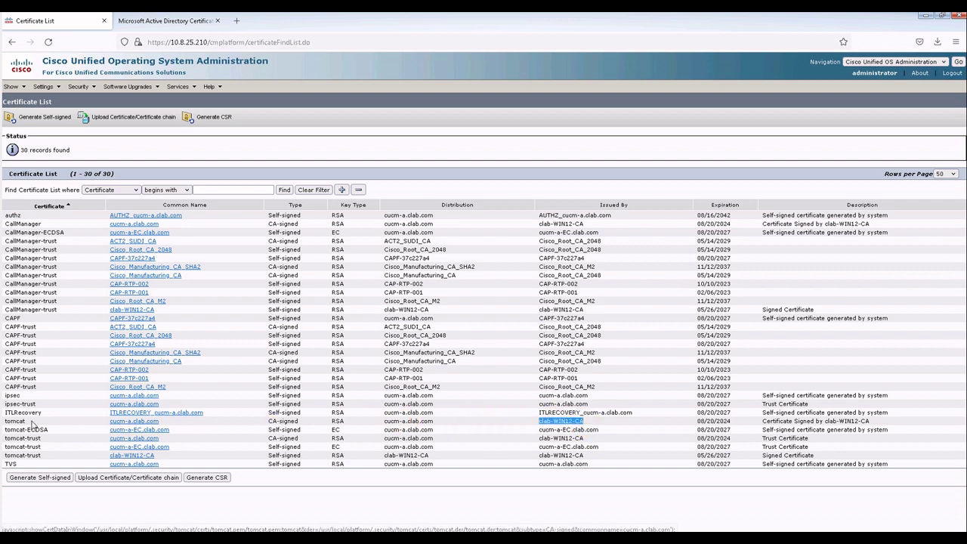
{"action": "left_click_drag", "start_coordinate": [5, 421], "coordinate": [58, 421]}
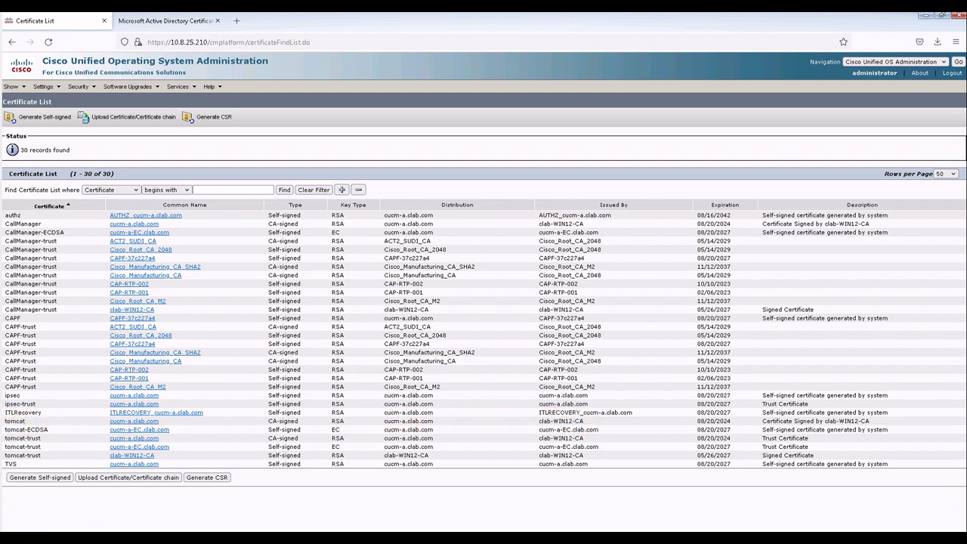
{"action": "left_click_drag", "start_coordinate": [5, 224], "coordinate": [42, 224]}
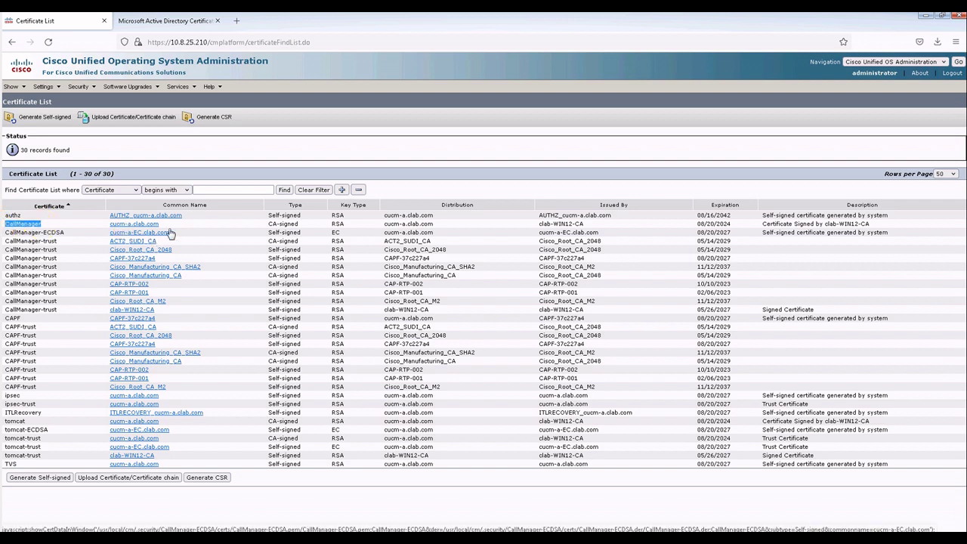
{"action": "left_click_drag", "start_coordinate": [577, 223], "coordinate": [528, 223]}
{"action": "left_click", "coordinate": [290, 161]}
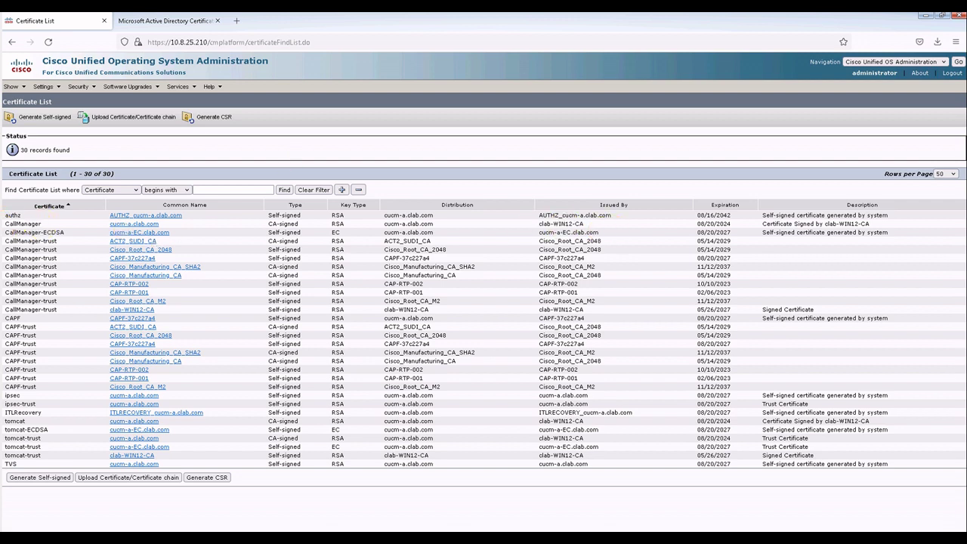
{"action": "left_click", "coordinate": [891, 61]}
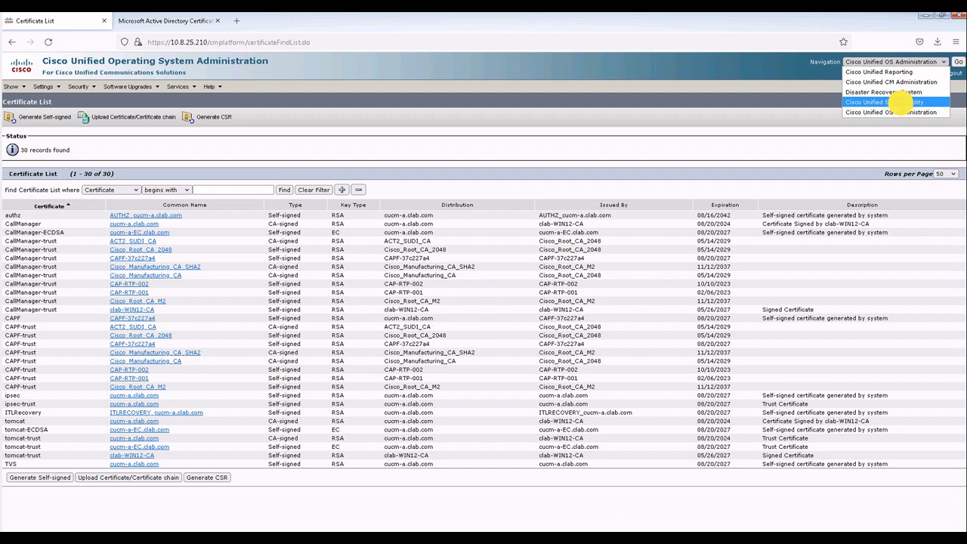
Switch to Cisco Unified Serviceability, log in, and open Control Center – Feature Services.
{"action": "left_click", "coordinate": [900, 102]}
{"action": "left_click", "coordinate": [957, 61]}
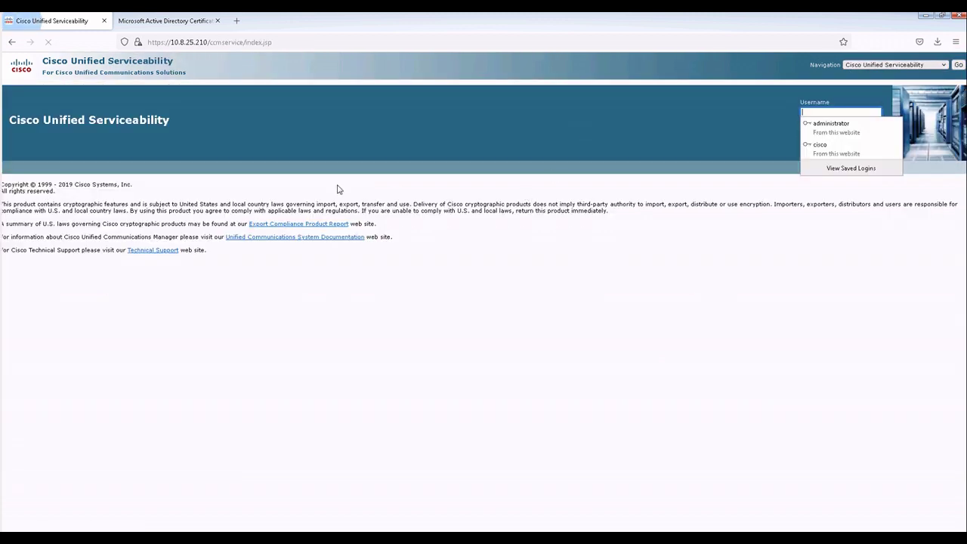
{"action": "left_click", "coordinate": [839, 143]}
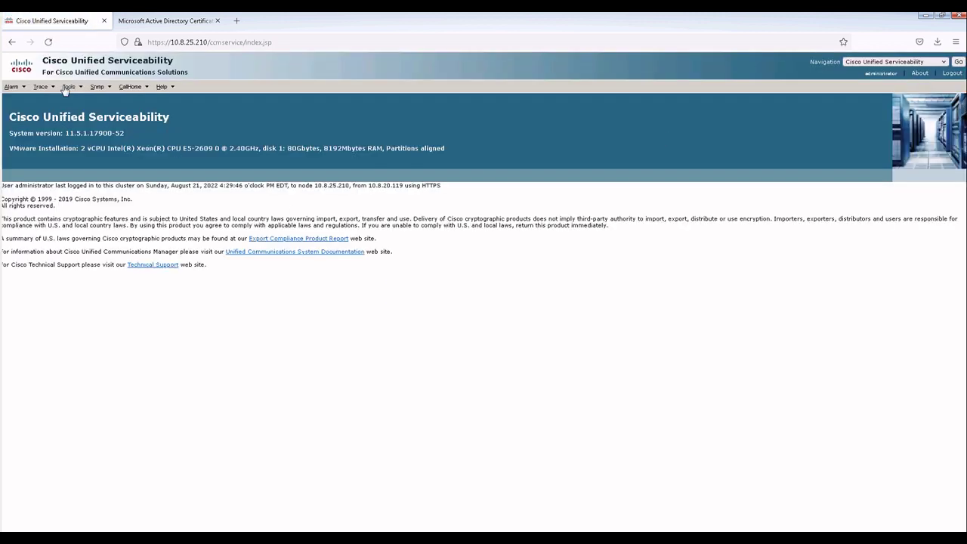
{"action": "left_click", "coordinate": [69, 86]}
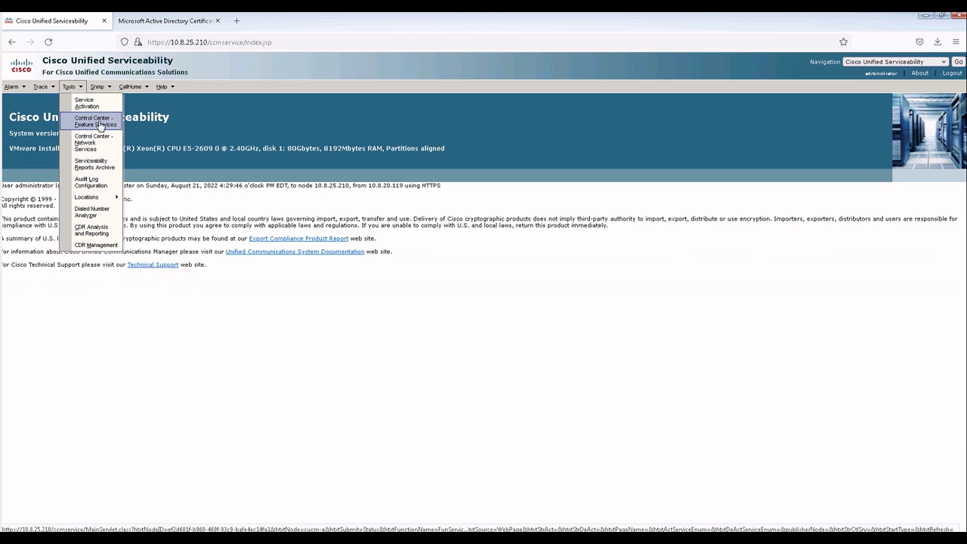
{"action": "left_click", "coordinate": [99, 125]}
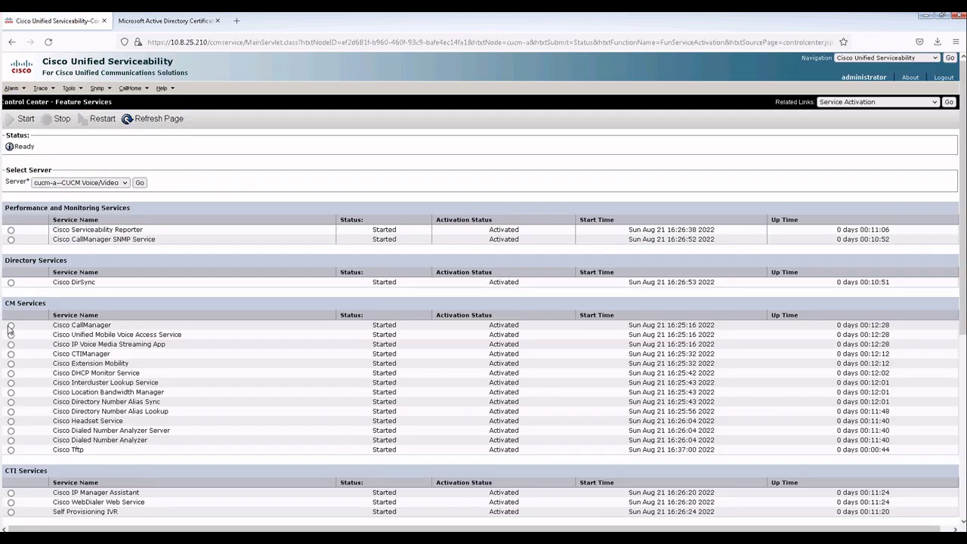
{"action": "left_click", "coordinate": [12, 325]}
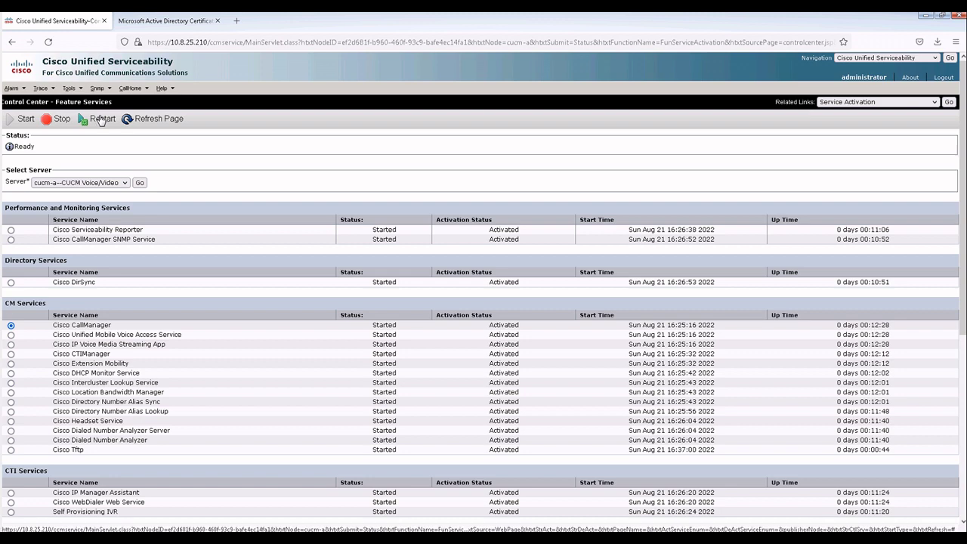
Restart Cisco CallManager and then Cisco Tftp, confirming each restart.
{"action": "left_click", "coordinate": [101, 120]}
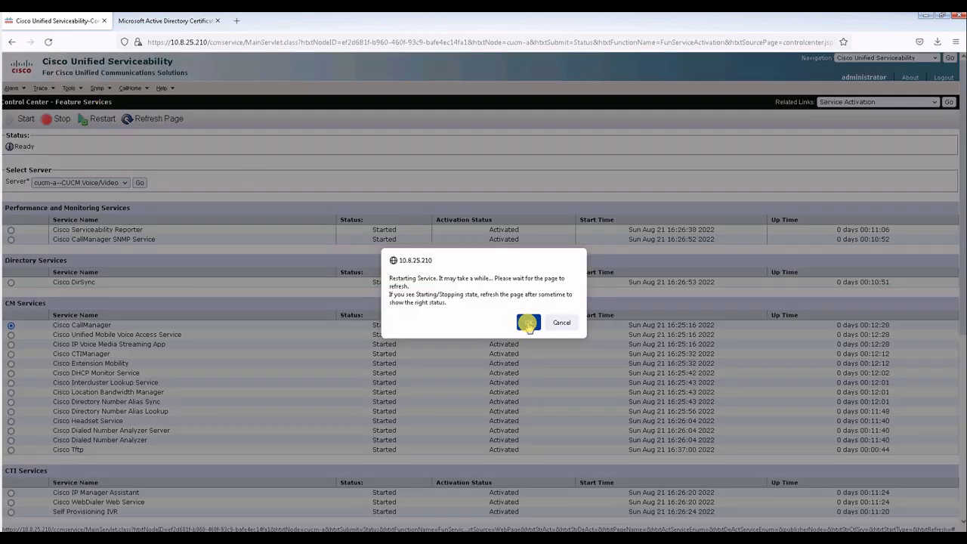
{"action": "left_click", "coordinate": [526, 323]}
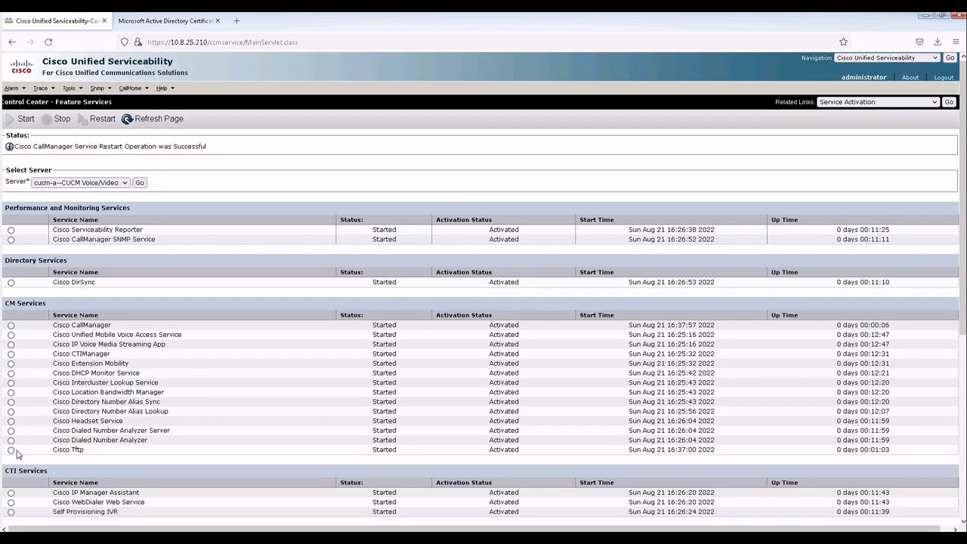
{"action": "left_click", "coordinate": [11, 449]}
{"action": "left_click", "coordinate": [110, 120]}
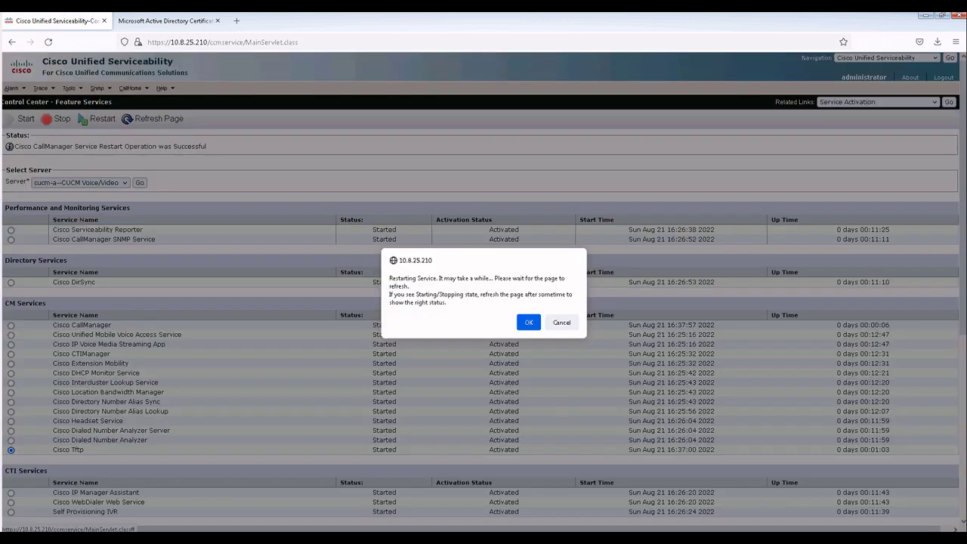
{"action": "left_click", "coordinate": [529, 323]}
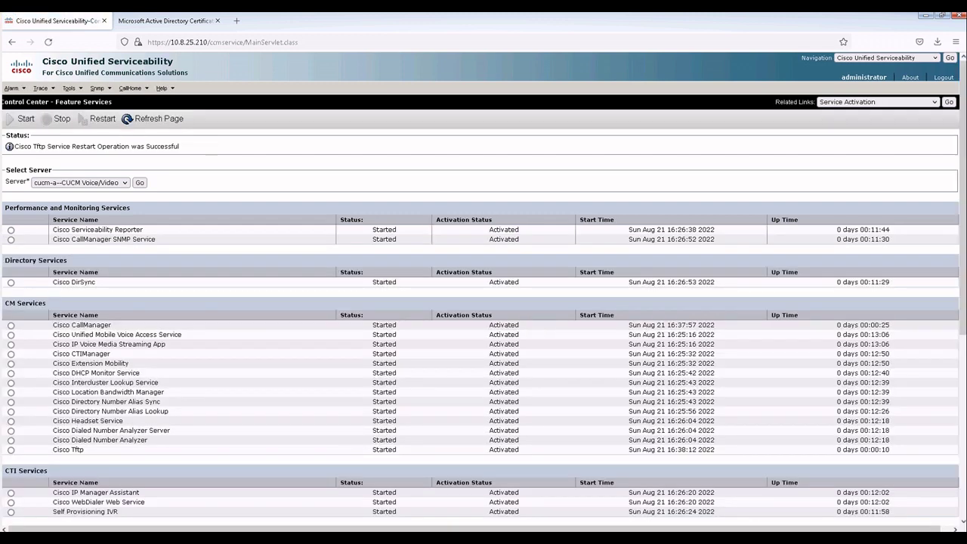
SSH in PuTTY to 10.8.25.210, accept the host key, and log in as administrator.
{"action": "left_click", "coordinate": [82, 529]}
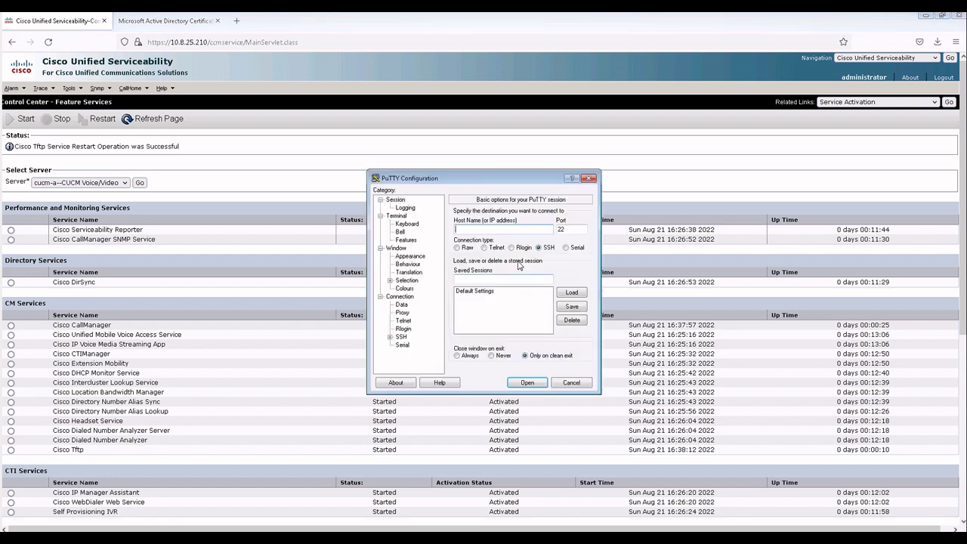
{"action": "type", "text": "10.8.25.210"}
{"action": "key", "text": "Return"}
{"action": "key", "text": "Left"}
{"action": "key", "text": "Left"}
{"action": "key", "text": "Return"}
{"action": "type", "text": "administrator"}
{"action": "key", "text": "Return"}
{"action": "key", "text": "Return"}
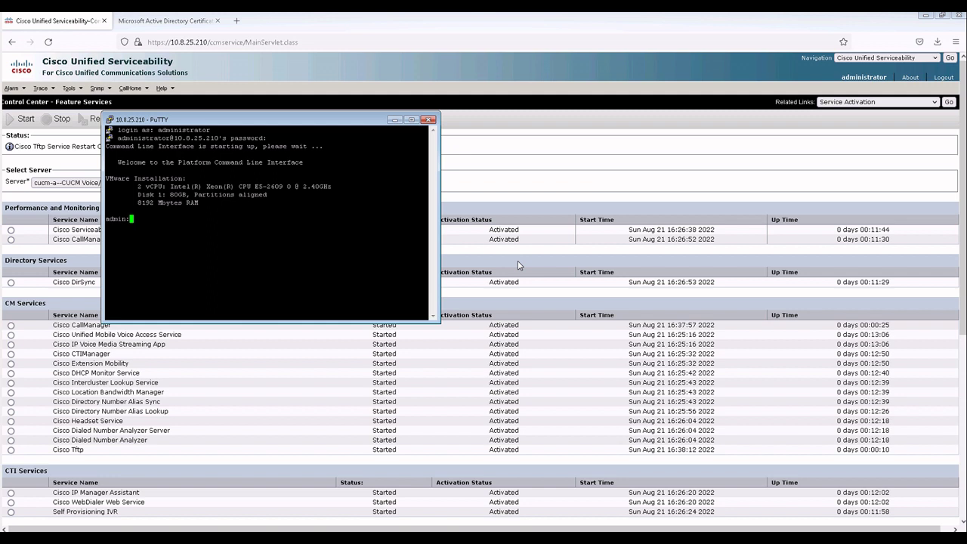
Run 'utils service restart Cisco Tomcat' on the CUCM command line.
{"action": "type", "text": "uti"}
{"action": "key", "text": "Tab"}
{"action": "type", "text": "servi"}
{"action": "key", "text": "Tab"}
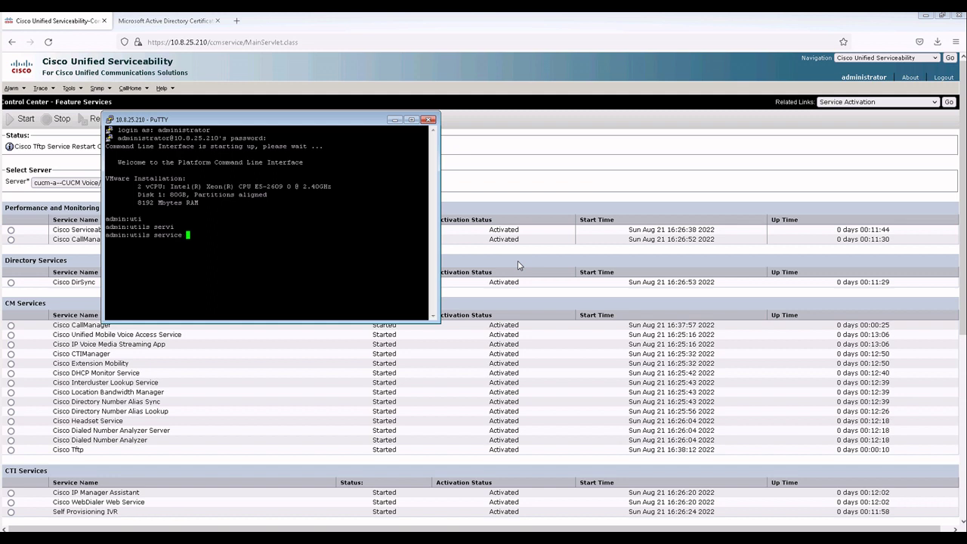
{"action": "type", "text": "re"}
{"action": "key", "text": "Tab"}
{"action": "type", "text": "Cisco Tomcat"}
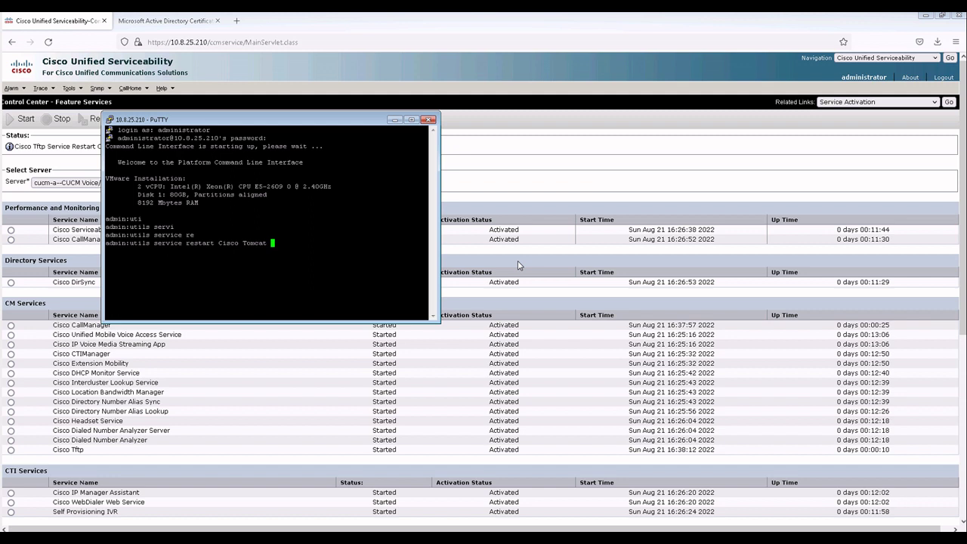
{"action": "key", "text": "Return"}
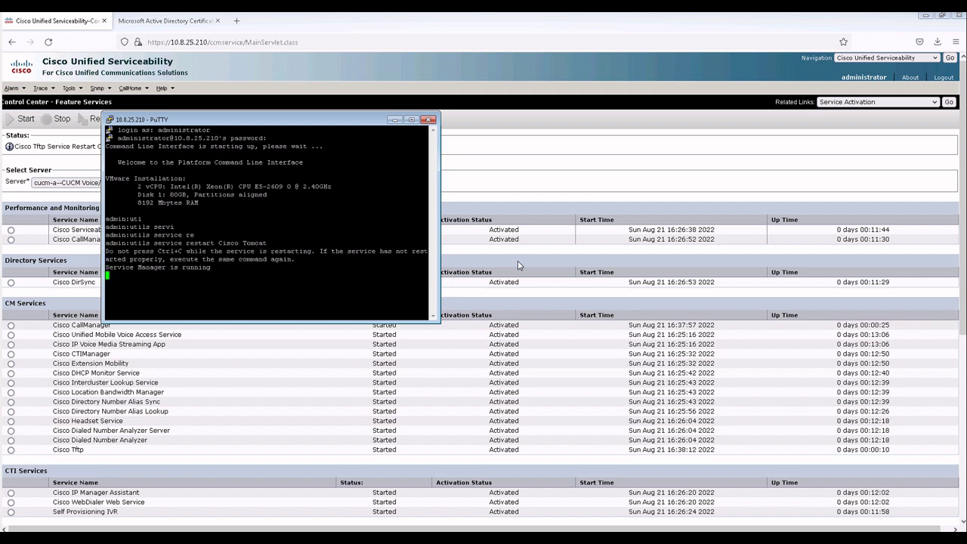